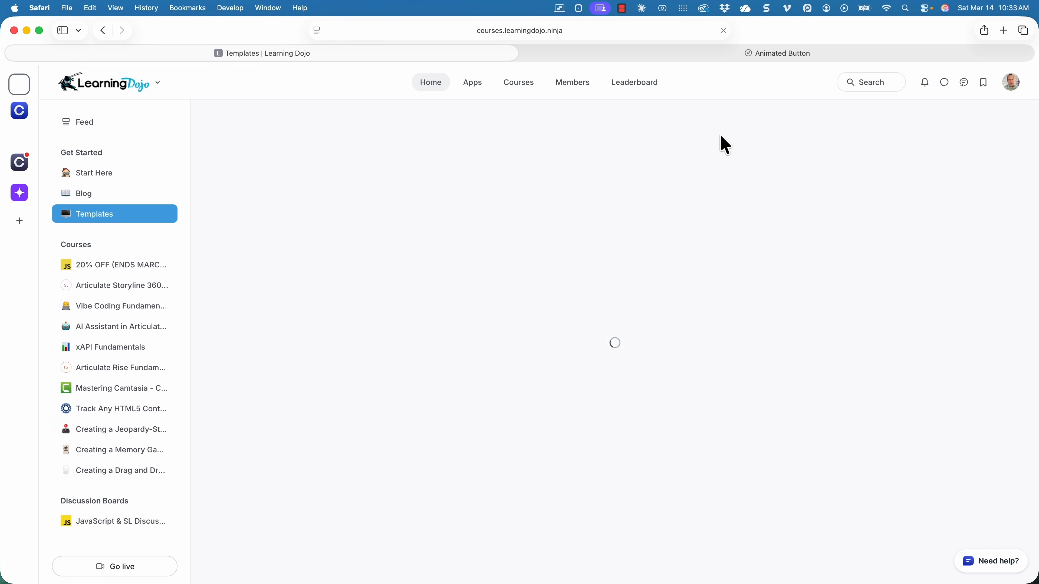
{"action": "scroll", "coordinate": [736, 205], "scroll_direction": "down", "scroll_amount": 4}
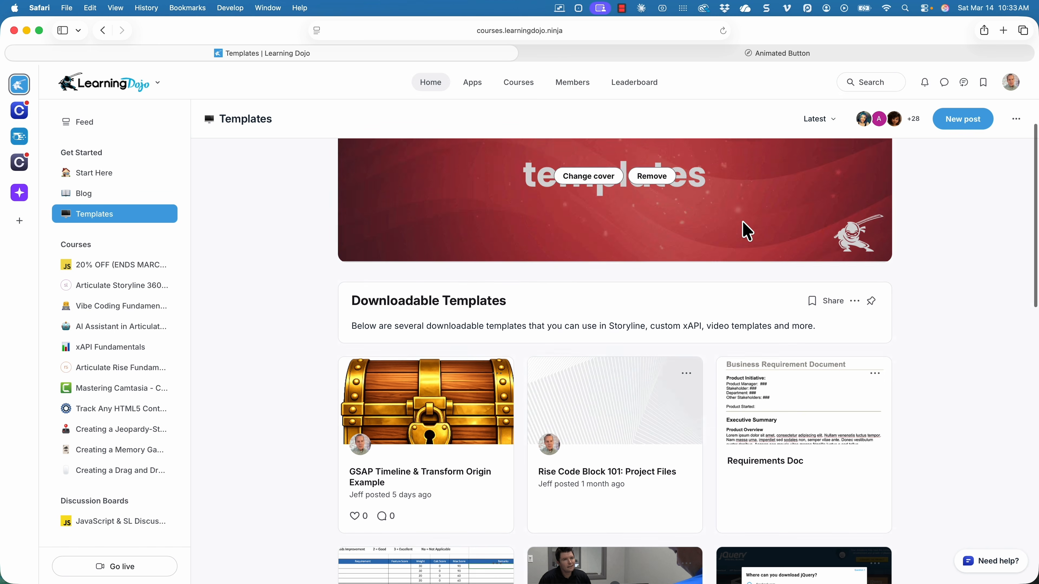
{"action": "scroll", "coordinate": [566, 197], "scroll_direction": "up", "scroll_amount": 4}
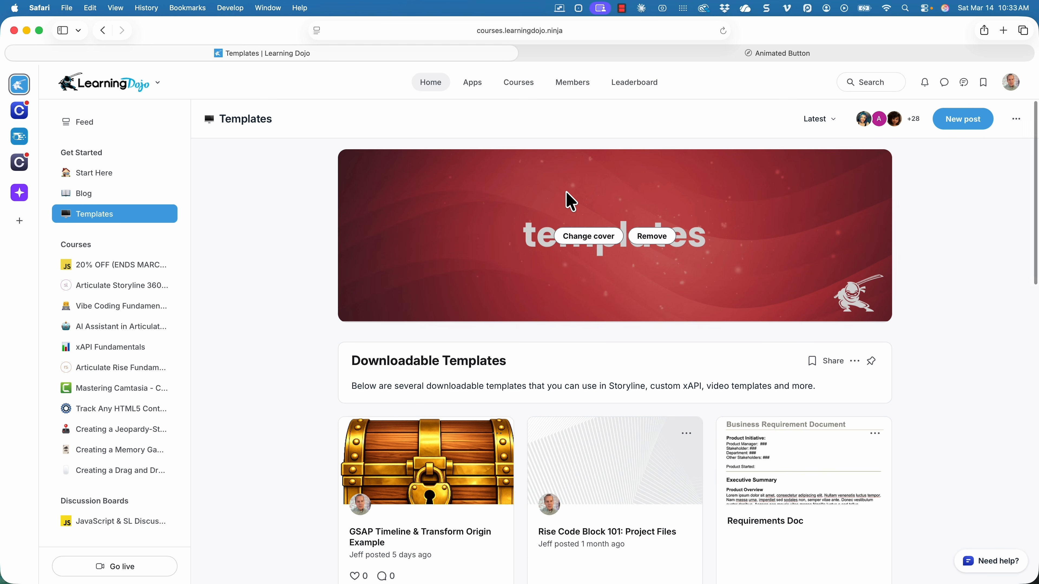
Switch to Articulate Storyline, show the slide's timeline, and select the Btn and Icon groups in turn
{"action": "key", "text": "ctrl+Right"}
{"action": "left_click", "coordinate": [620, 210]}
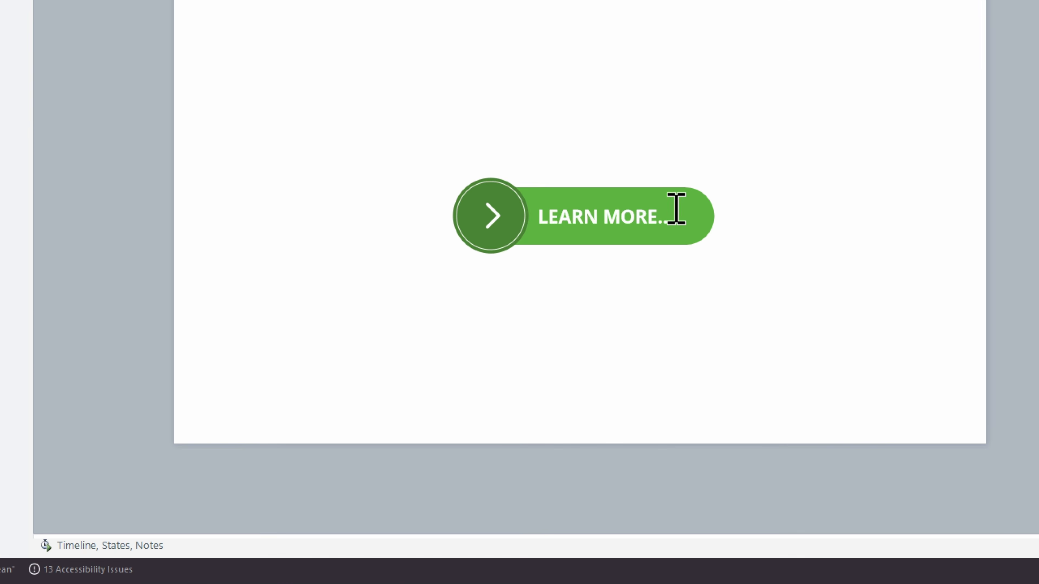
{"action": "left_click", "coordinate": [691, 204]}
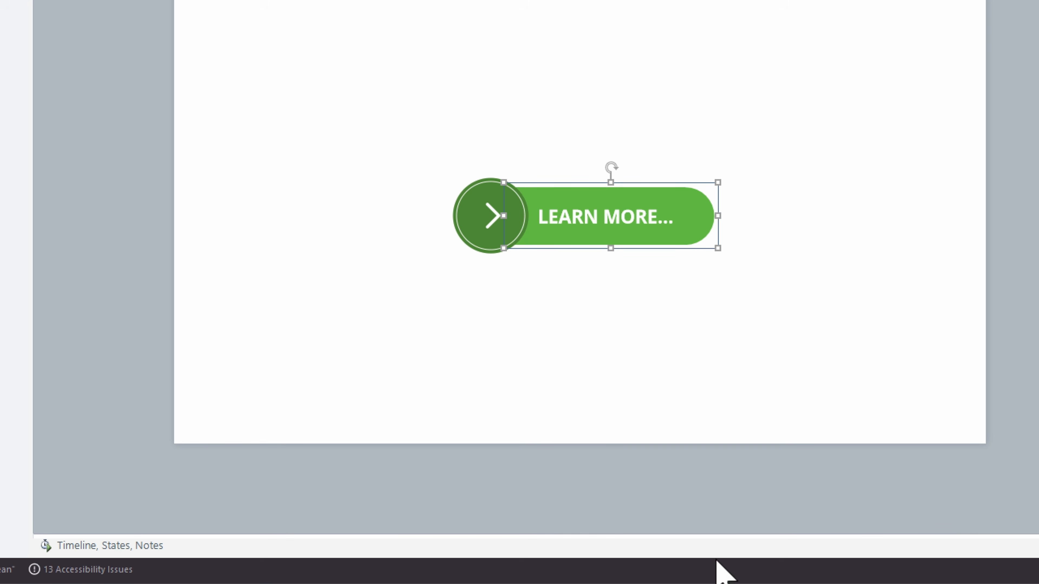
{"action": "left_click", "coordinate": [107, 546]}
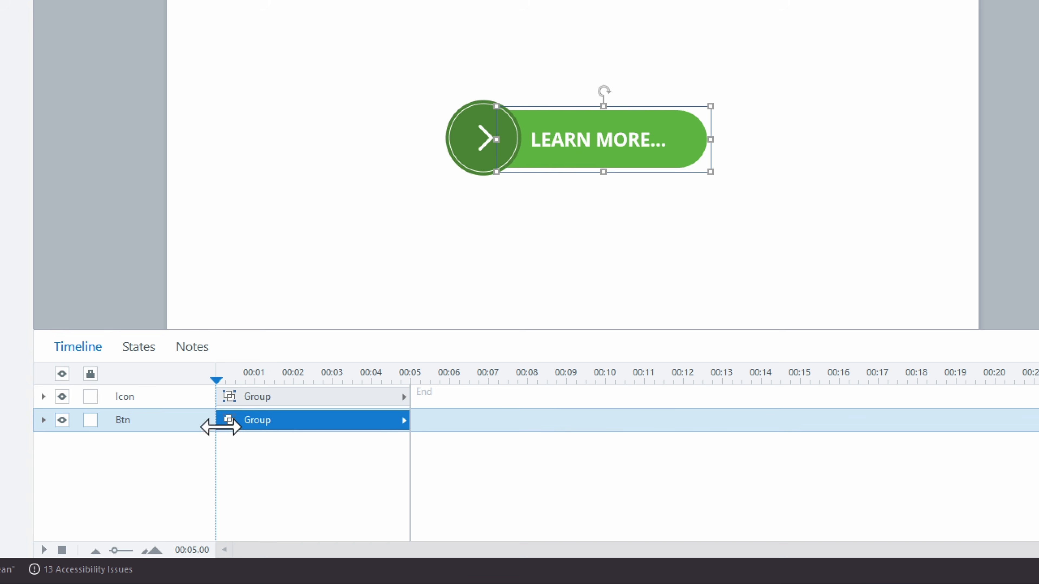
{"action": "left_click", "coordinate": [262, 398]}
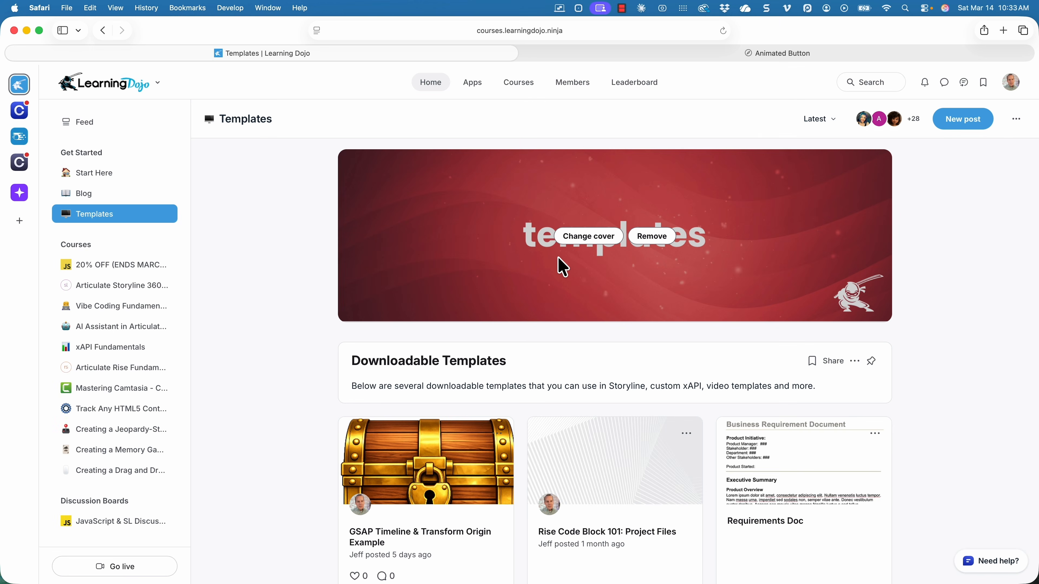
Switch to Finder and preview the images Icon Back.png and Icon.png in the Button Imgs folder
{"action": "key", "text": "super+h"}
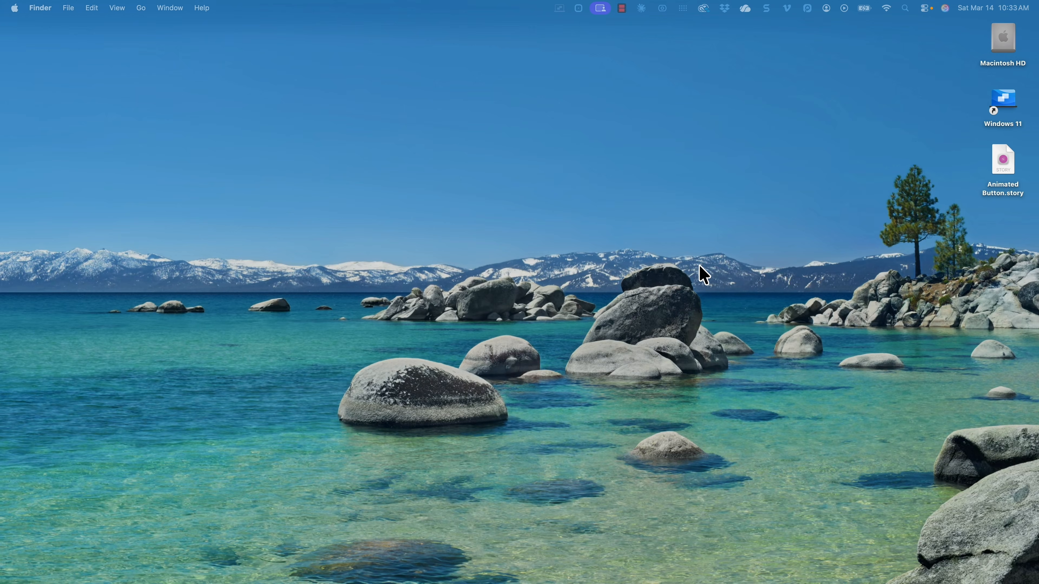
{"action": "left_click_drag", "start_coordinate": [328, 583], "coordinate": [435, 212]}
{"action": "left_click", "coordinate": [497, 236]}
{"action": "key", "text": "space"}
{"action": "key", "text": "space"}
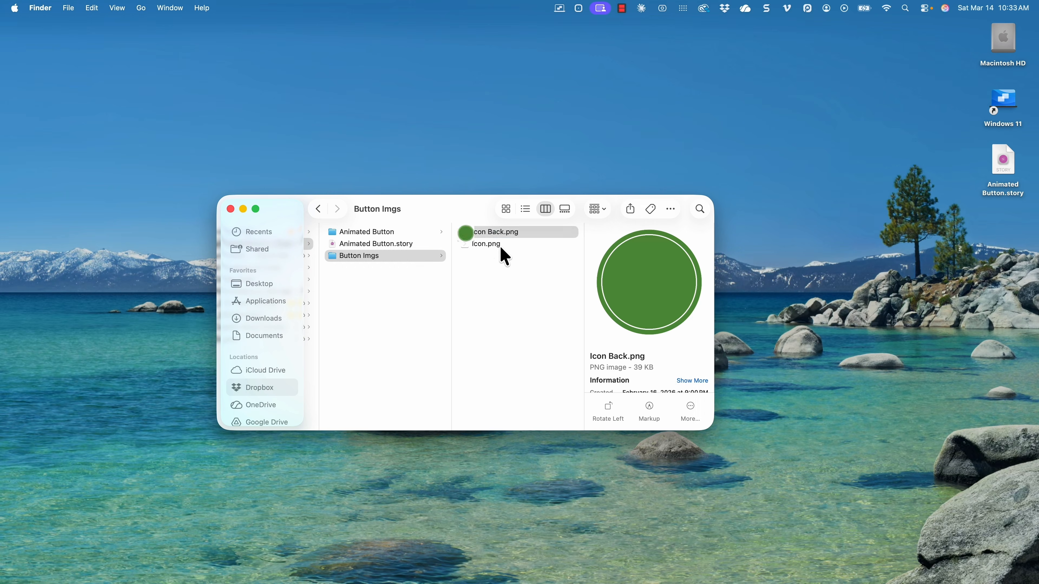
{"action": "left_click", "coordinate": [499, 245]}
{"action": "key", "text": "space"}
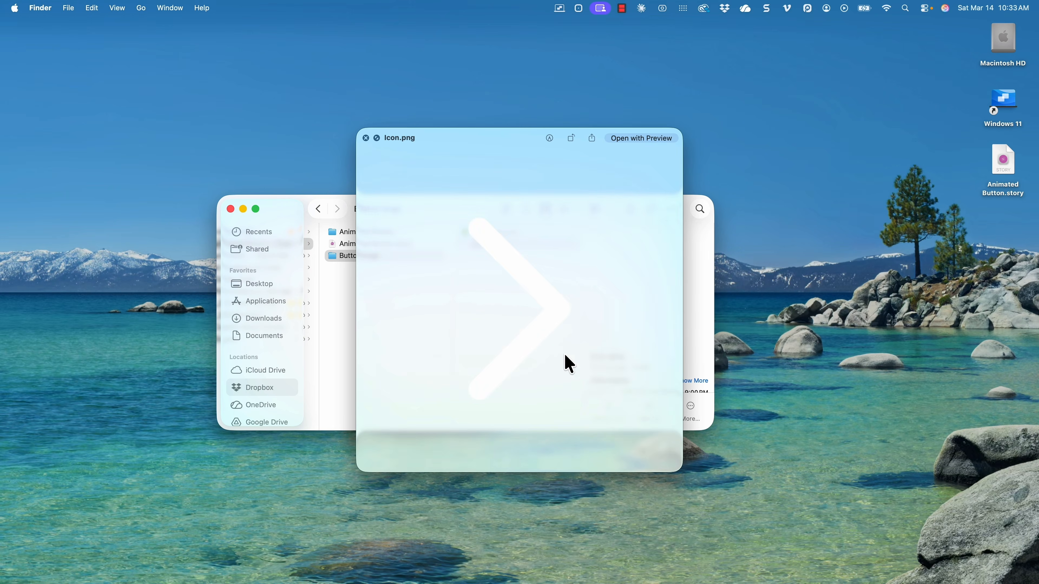
{"action": "key", "text": "space"}
{"action": "left_click_drag", "start_coordinate": [479, 209], "coordinate": [1038, 438]}
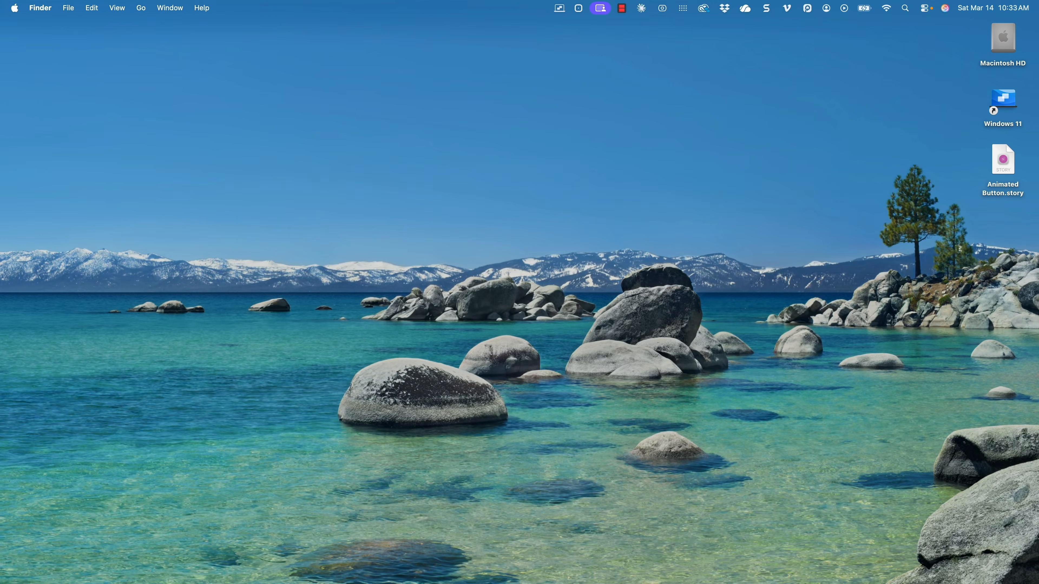
Return to Storyline, examine BtnText and Btn Back inside the Btn group, and select the round icon group on the slide
{"action": "key", "text": "ctrl+Right"}
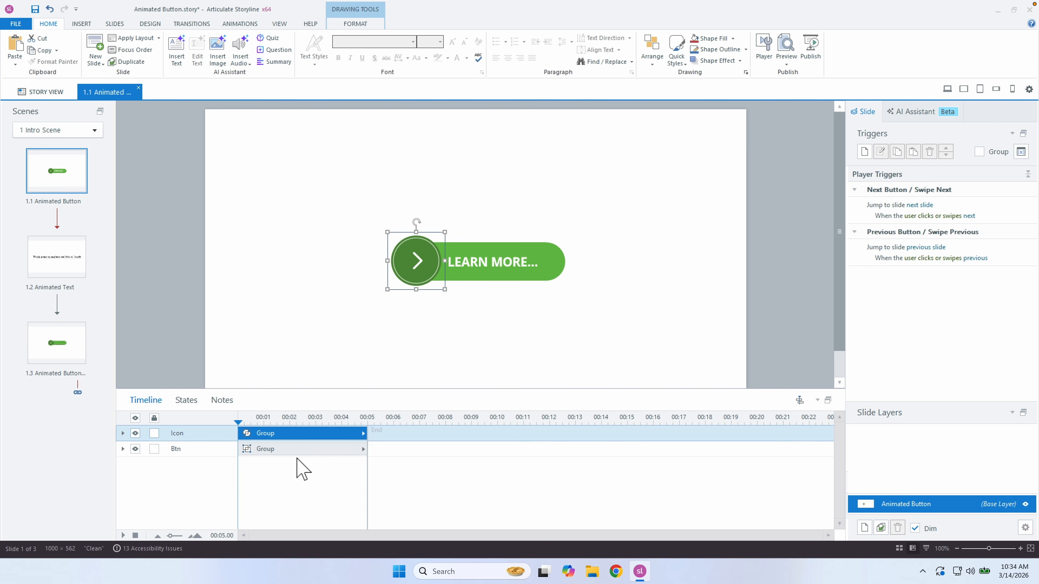
{"action": "left_click", "coordinate": [297, 449]}
{"action": "left_click", "coordinate": [123, 449]}
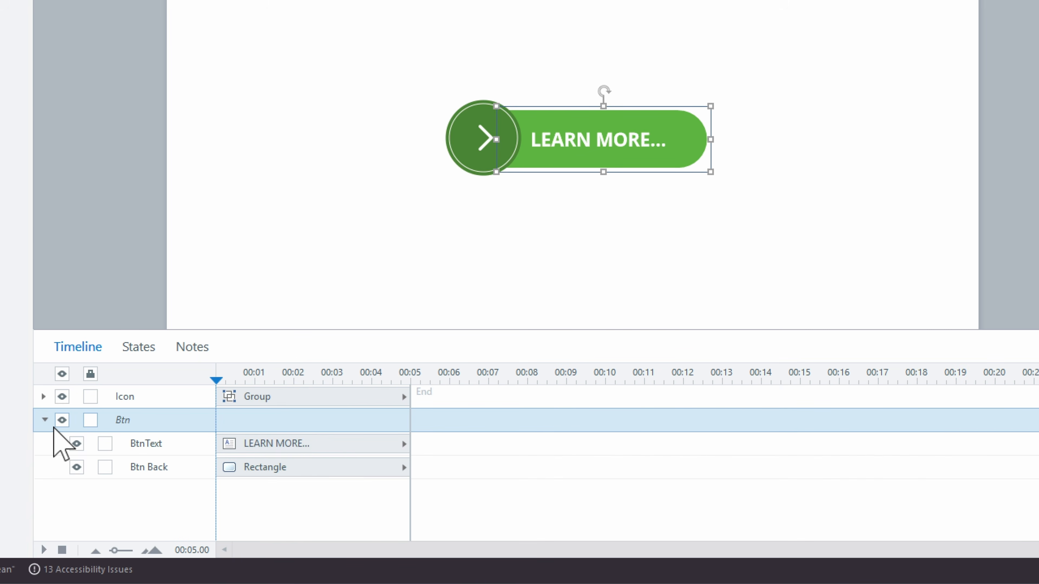
{"action": "left_click", "coordinate": [314, 444]}
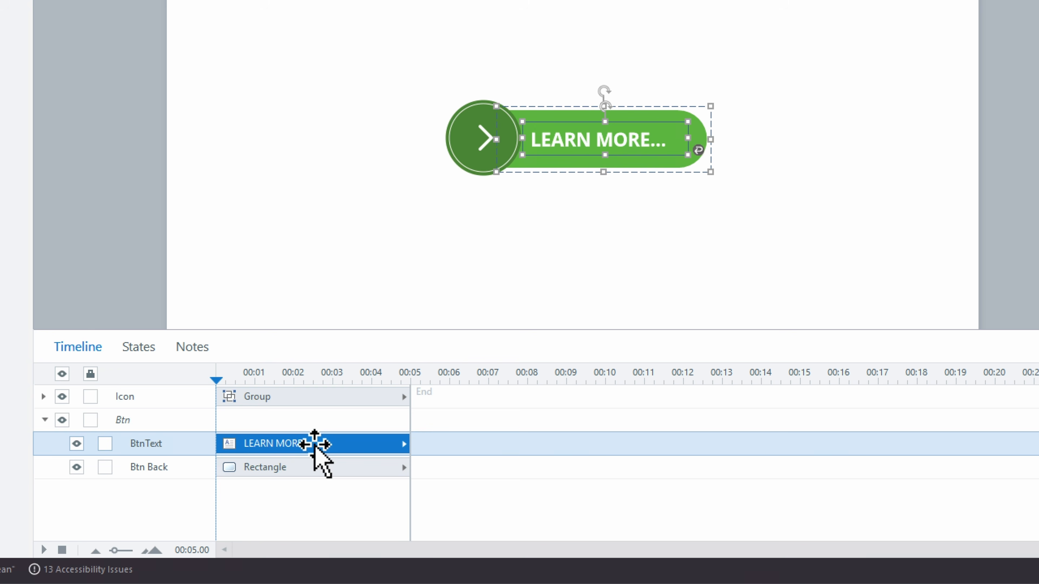
{"action": "left_click", "coordinate": [307, 467]}
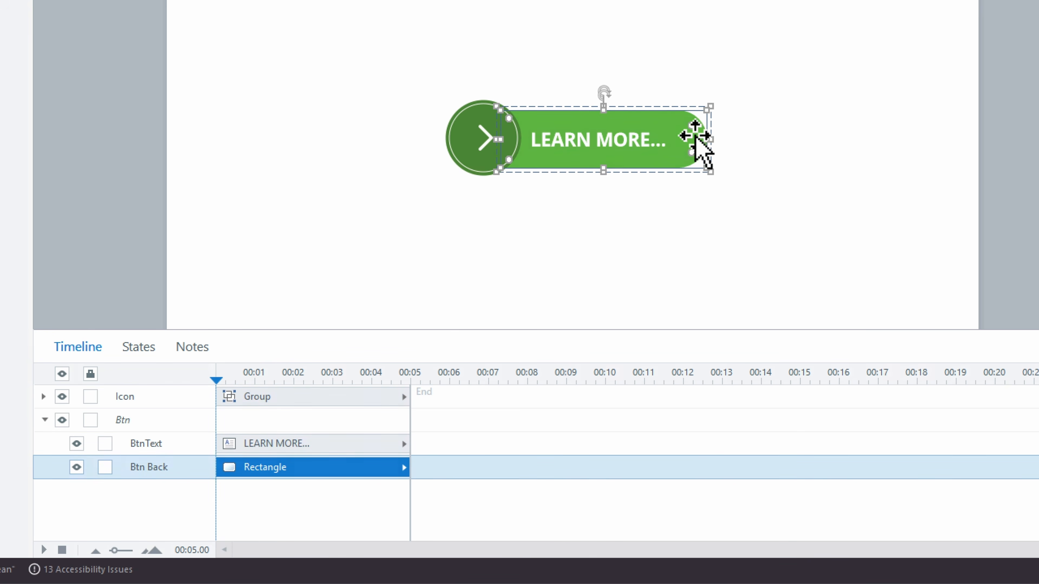
{"action": "left_click", "coordinate": [44, 420]}
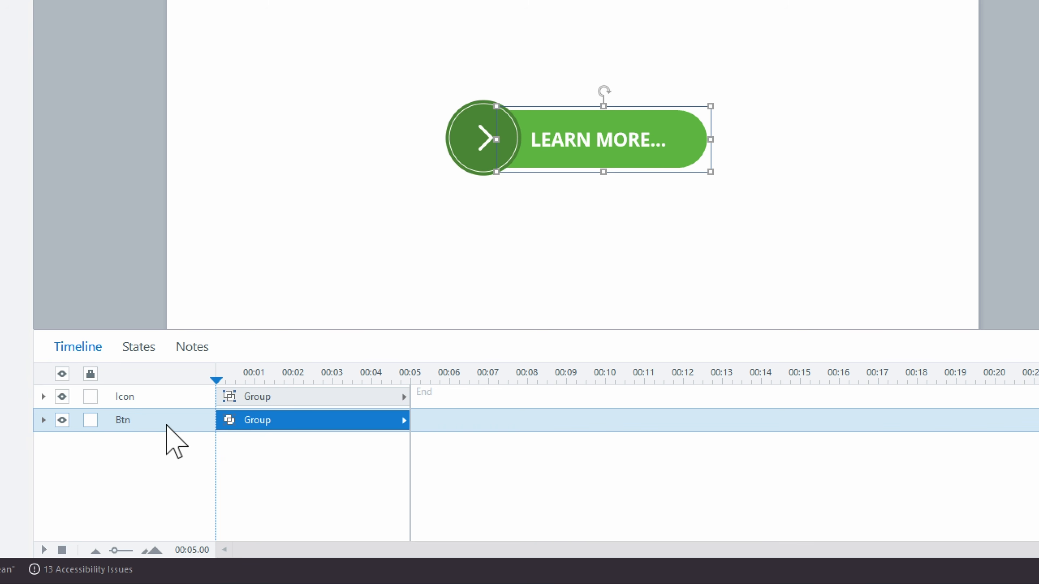
{"action": "left_click", "coordinate": [465, 109]}
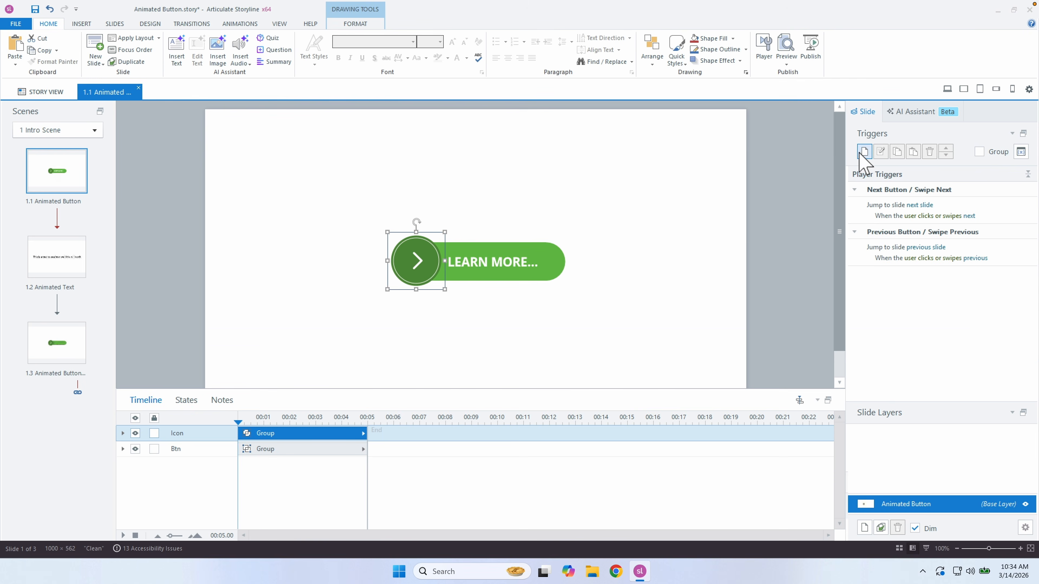
{"action": "left_click", "coordinate": [862, 153]}
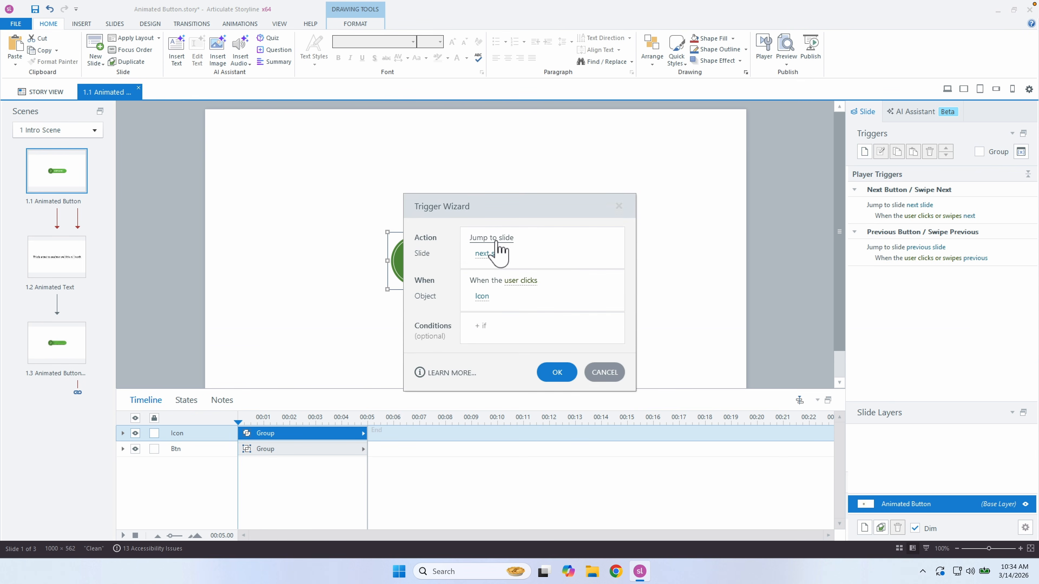
{"action": "left_click", "coordinate": [506, 245]}
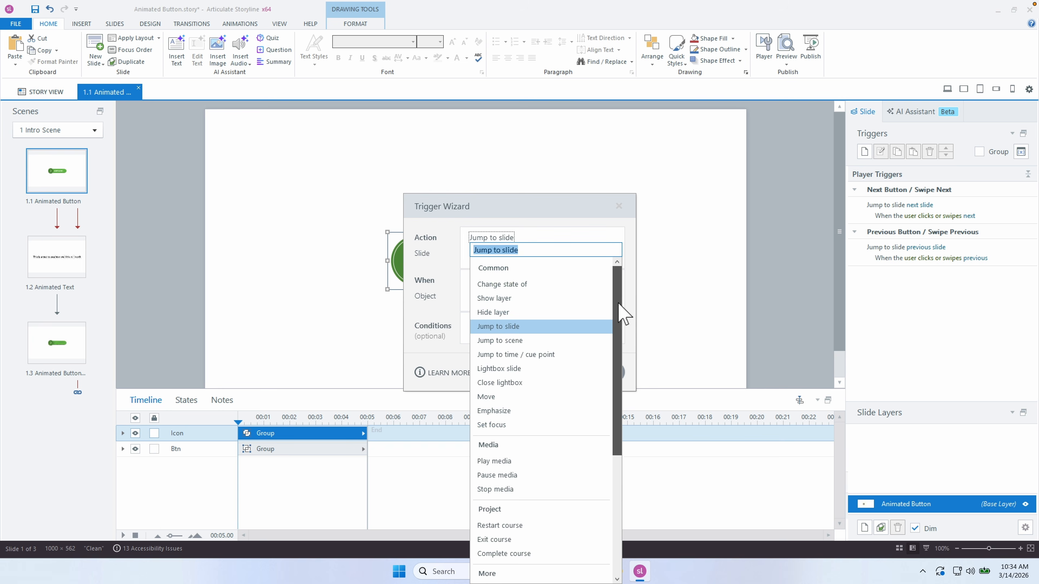
{"action": "scroll", "coordinate": [622, 309], "scroll_direction": "down", "scroll_amount": 1}
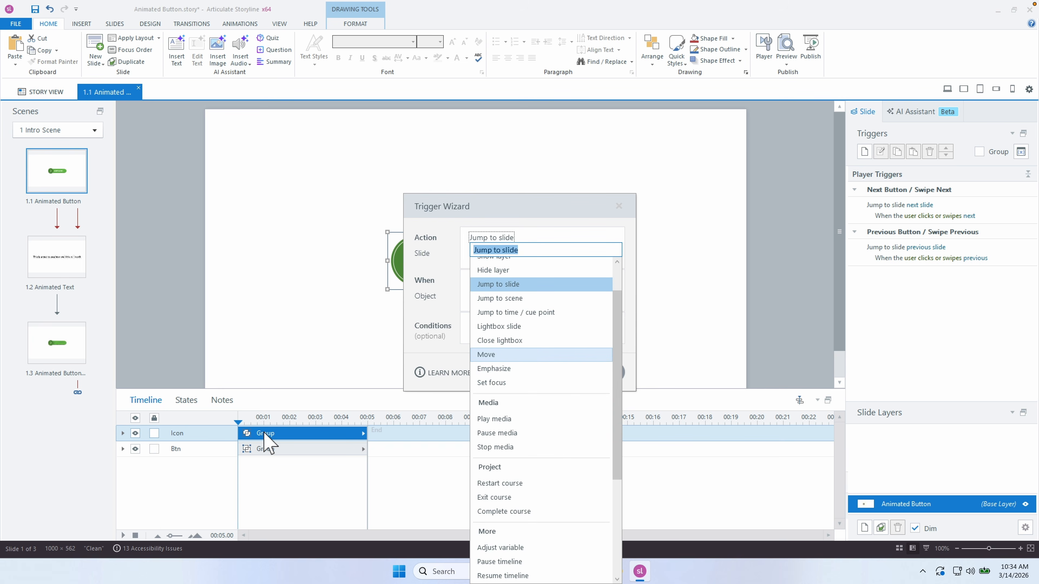
{"action": "left_click_drag", "start_coordinate": [620, 438], "coordinate": [610, 529]}
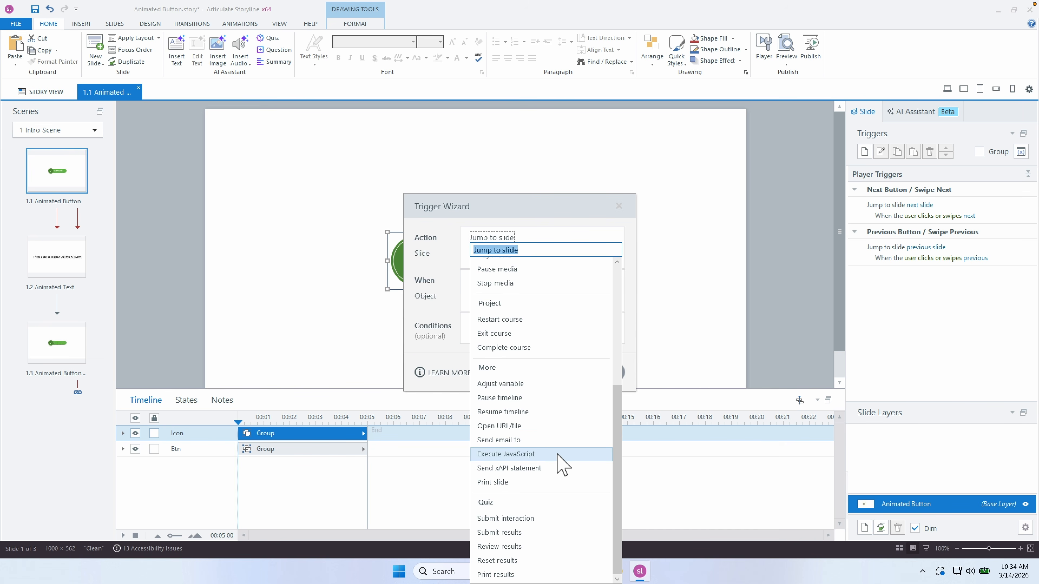
{"action": "left_click", "coordinate": [506, 455]}
{"action": "left_click_drag", "start_coordinate": [504, 205], "coordinate": [673, 204]}
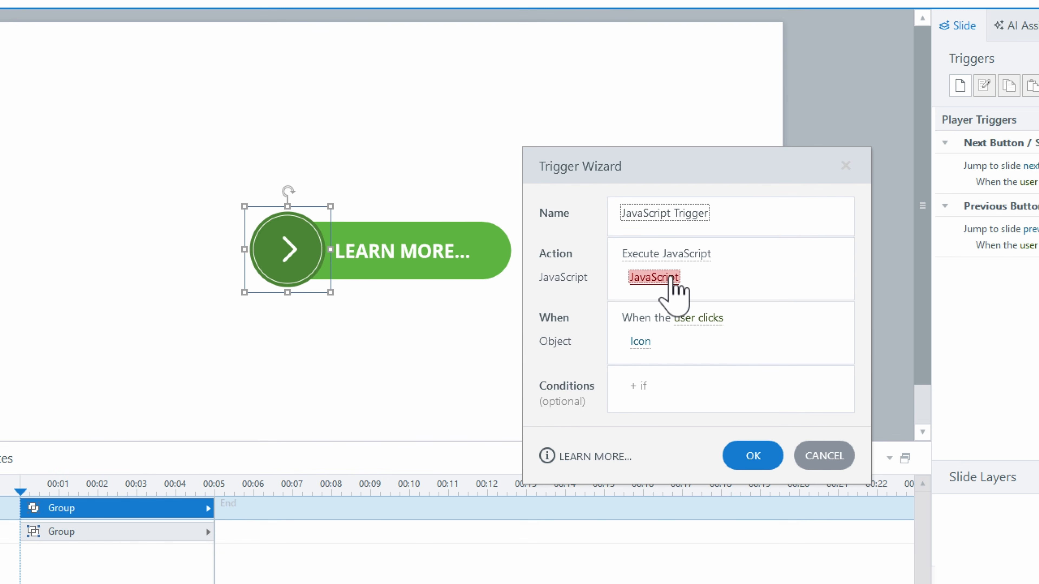
{"action": "left_click", "coordinate": [656, 278]}
{"action": "left_click_drag", "start_coordinate": [477, 88], "coordinate": [748, 102]}
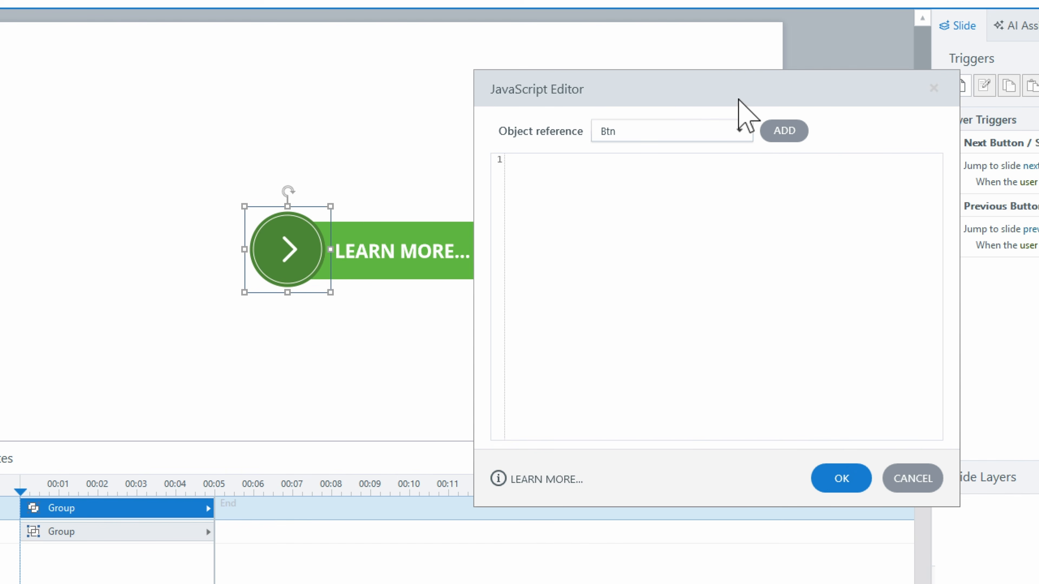
{"action": "left_click", "coordinate": [742, 135]}
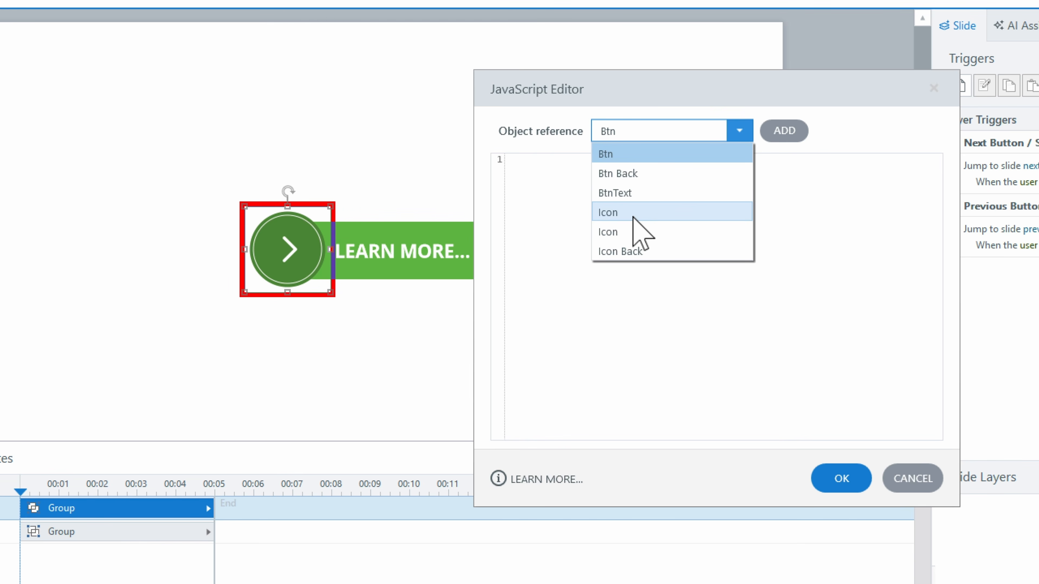
{"action": "left_click", "coordinate": [937, 483]}
{"action": "left_click", "coordinate": [937, 484]}
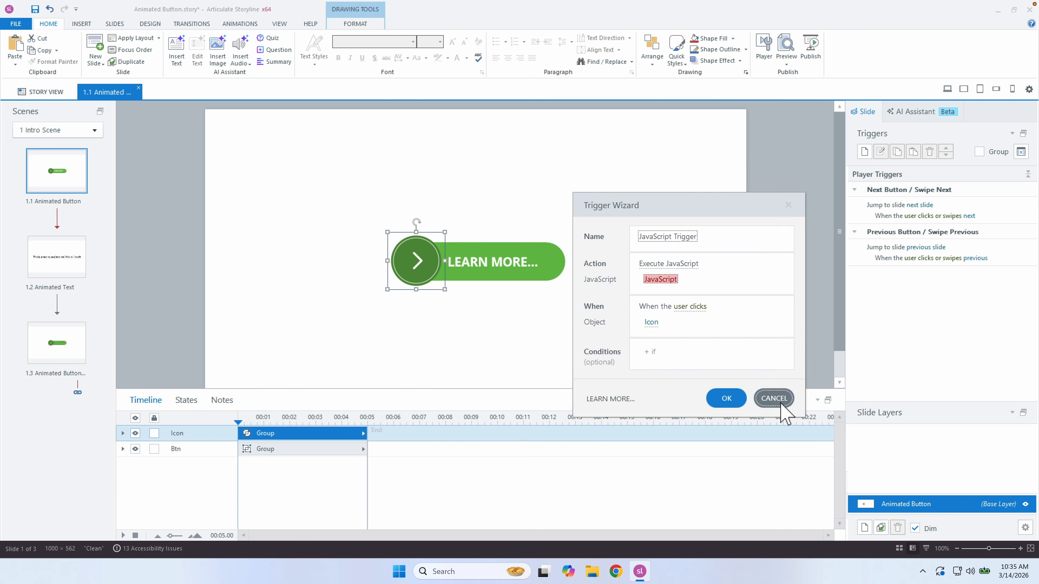
{"action": "left_click", "coordinate": [824, 455]}
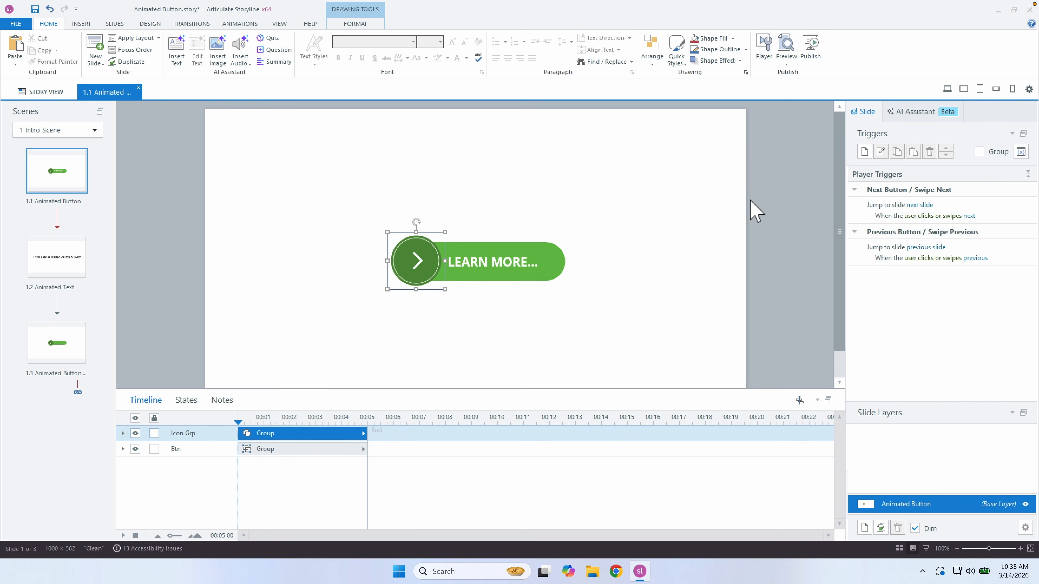
Create an Execute JavaScript trigger for when the user clicks Icon Grp
{"action": "left_click", "coordinate": [864, 152]}
{"action": "left_click", "coordinate": [663, 237]}
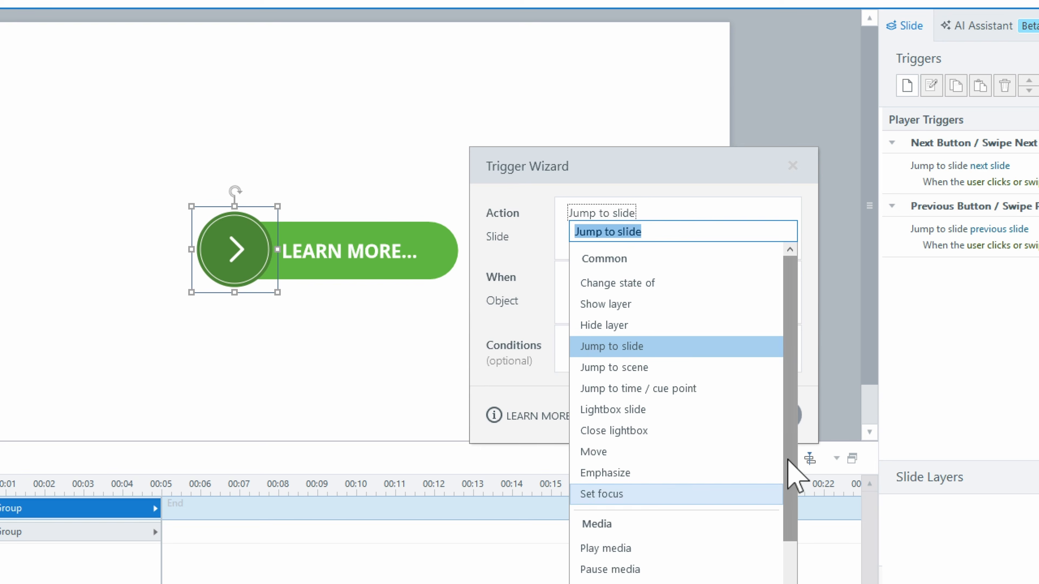
{"action": "left_click_drag", "start_coordinate": [787, 417], "coordinate": [787, 538]}
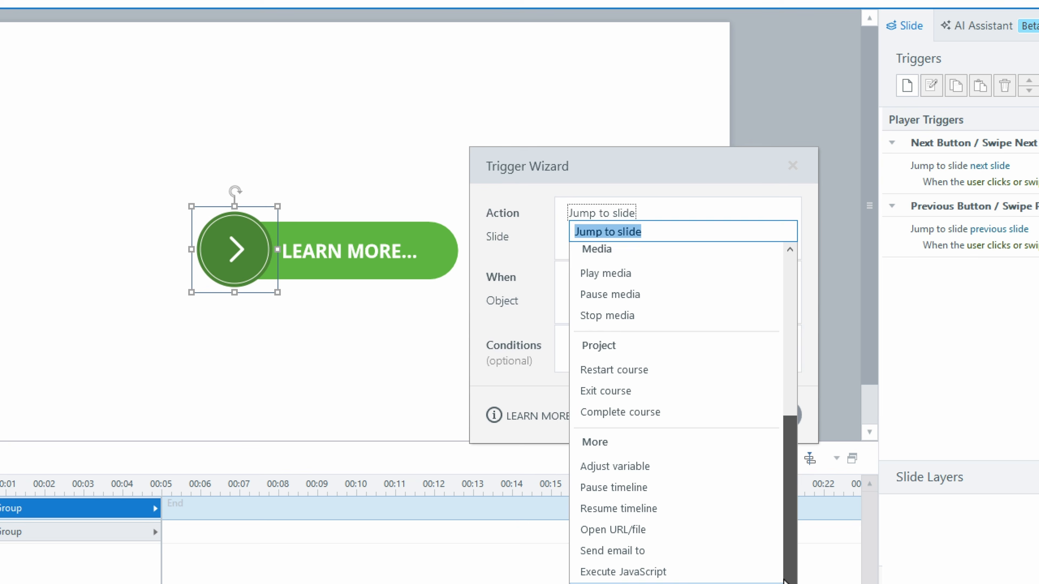
{"action": "scroll", "coordinate": [789, 574], "scroll_direction": "down", "scroll_amount": 1}
{"action": "left_click", "coordinate": [689, 539]}
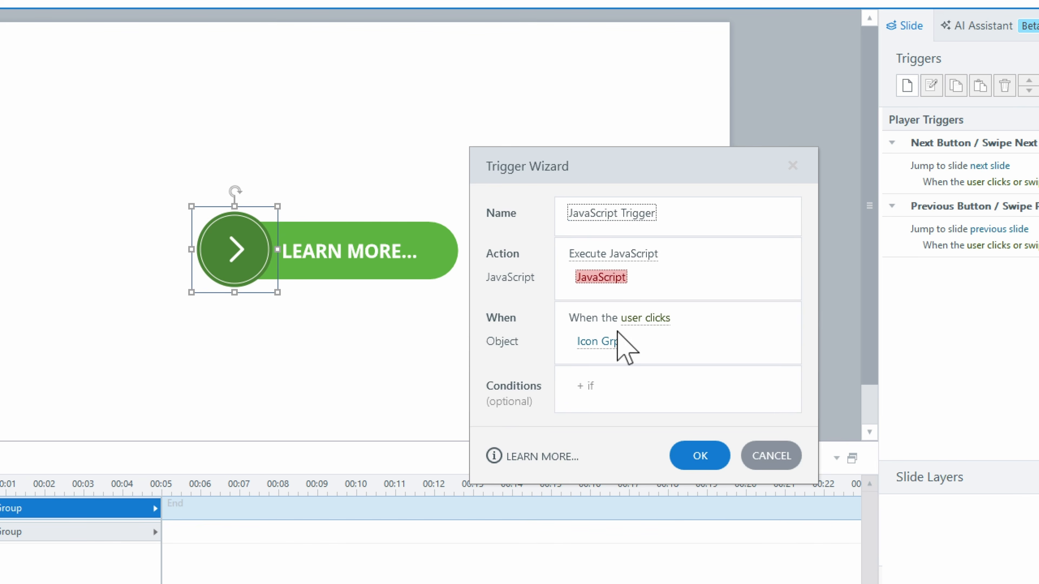
Add an object reference to Icon Grp in the trigger's JavaScript code
{"action": "left_click", "coordinate": [598, 277]}
{"action": "left_click_drag", "start_coordinate": [332, 78], "coordinate": [688, 77]}
{"action": "left_click", "coordinate": [767, 119]}
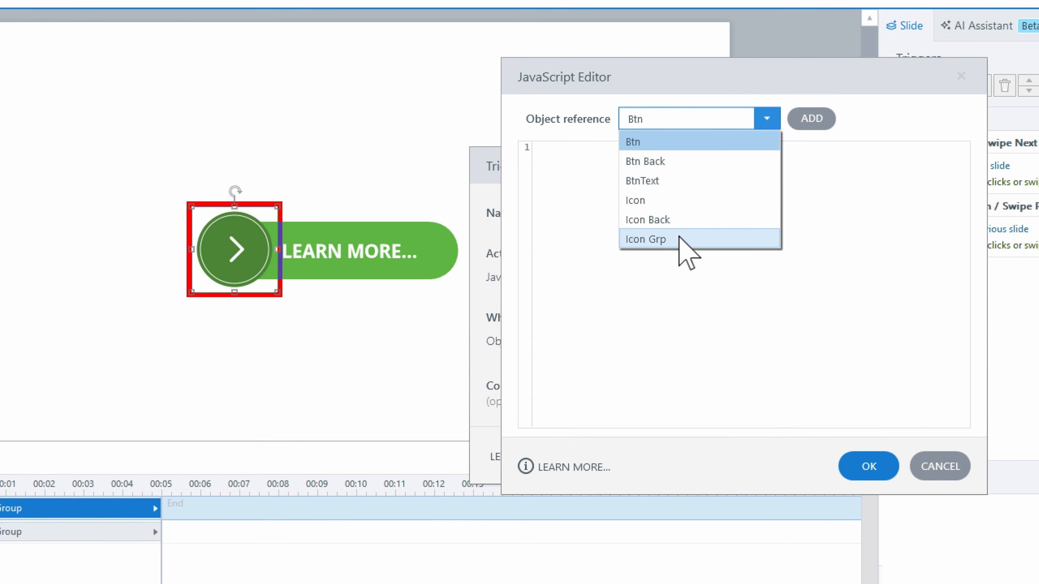
{"action": "left_click", "coordinate": [655, 240]}
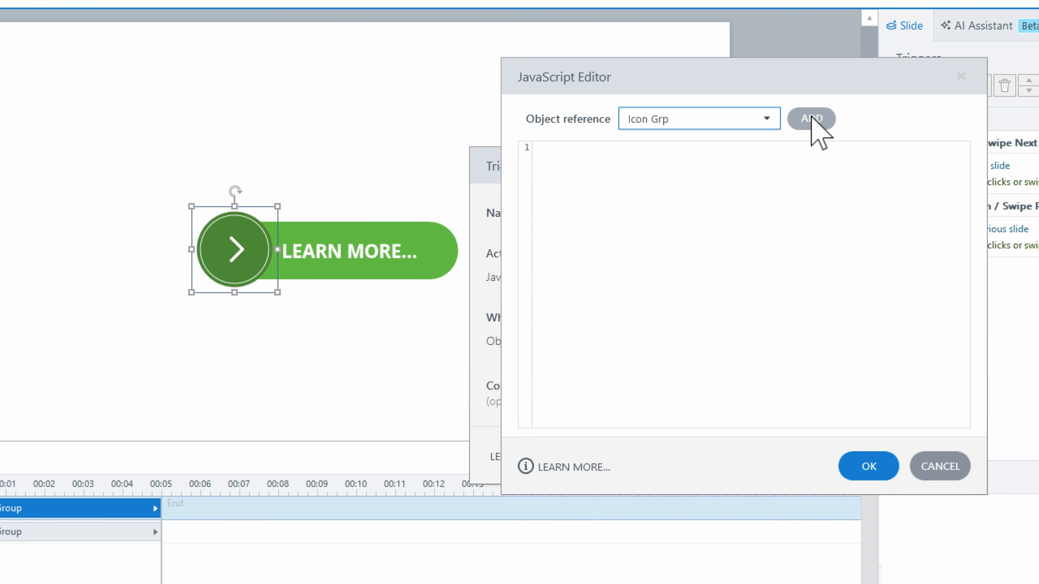
{"action": "left_click", "coordinate": [811, 119]}
{"action": "left_click", "coordinate": [601, 187]}
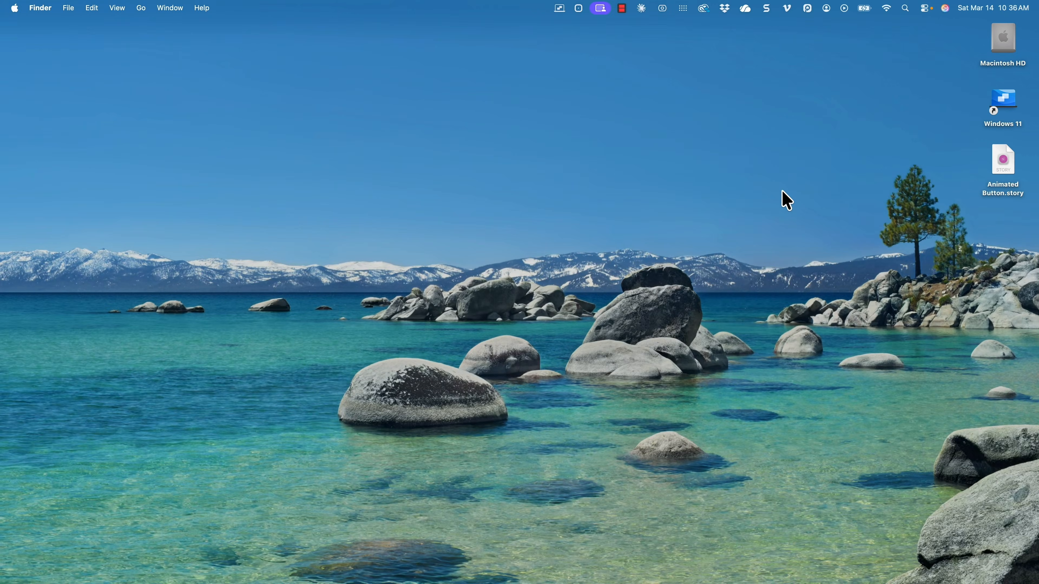
Switch to Safari and open gsapstudio.learningdojo.app in a new tab
{"action": "key", "text": "super+Tab"}
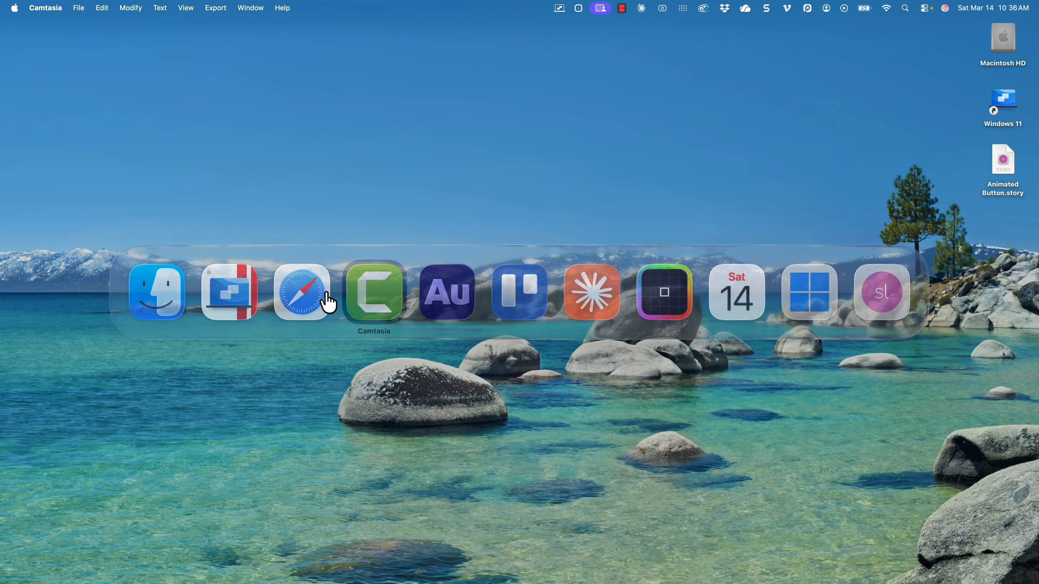
{"action": "key", "text": "super+Tab"}
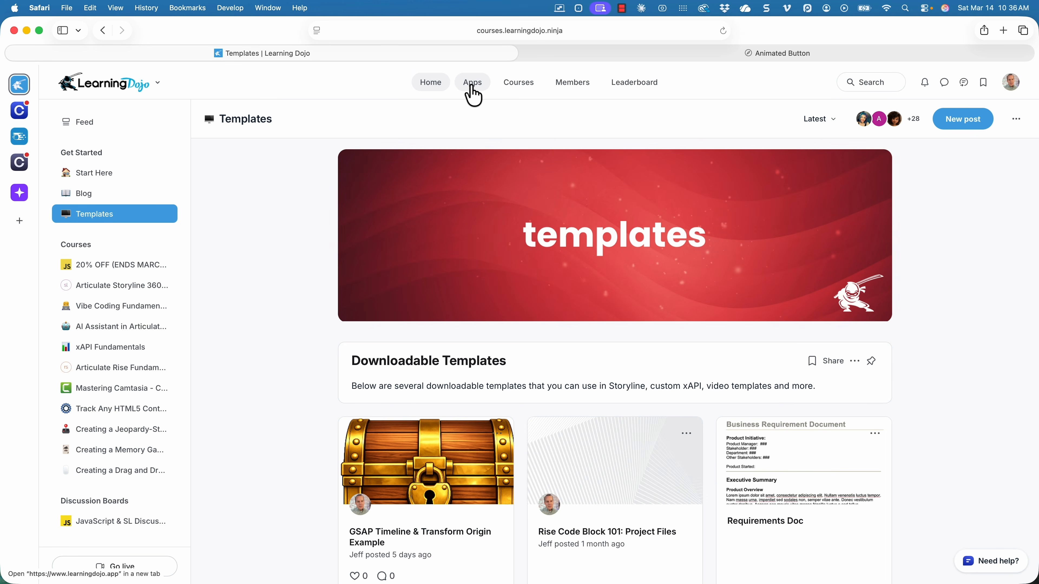
{"action": "key", "text": "super+t"}
{"action": "type", "text": "gsapstudio.learningdojo.app"}
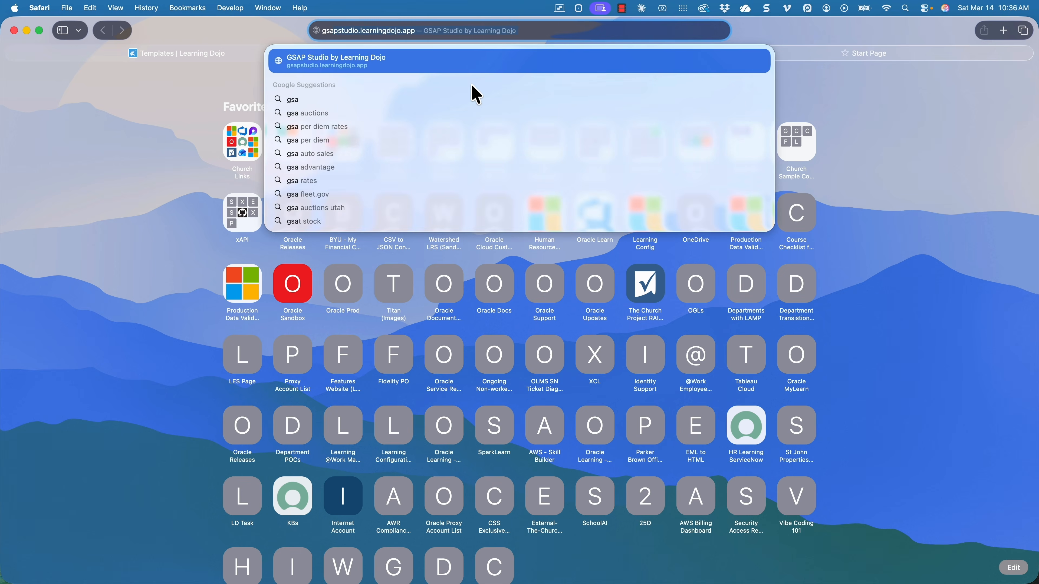
{"action": "key", "text": "Return"}
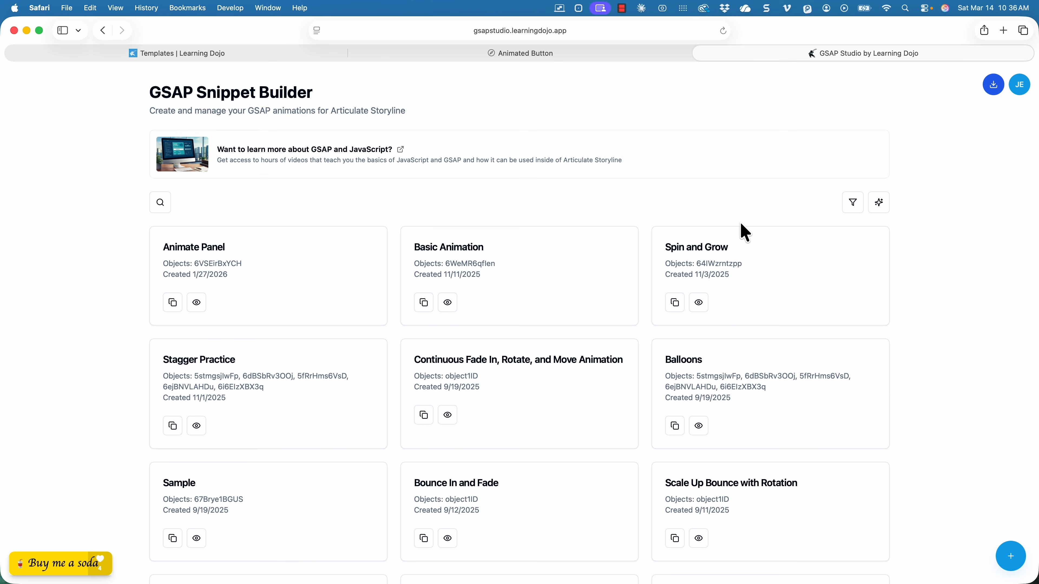
Create a new GSAP snippet for object ID 6AbLhXdoUBU with the variable name arrow
{"action": "left_click", "coordinate": [1005, 557]}
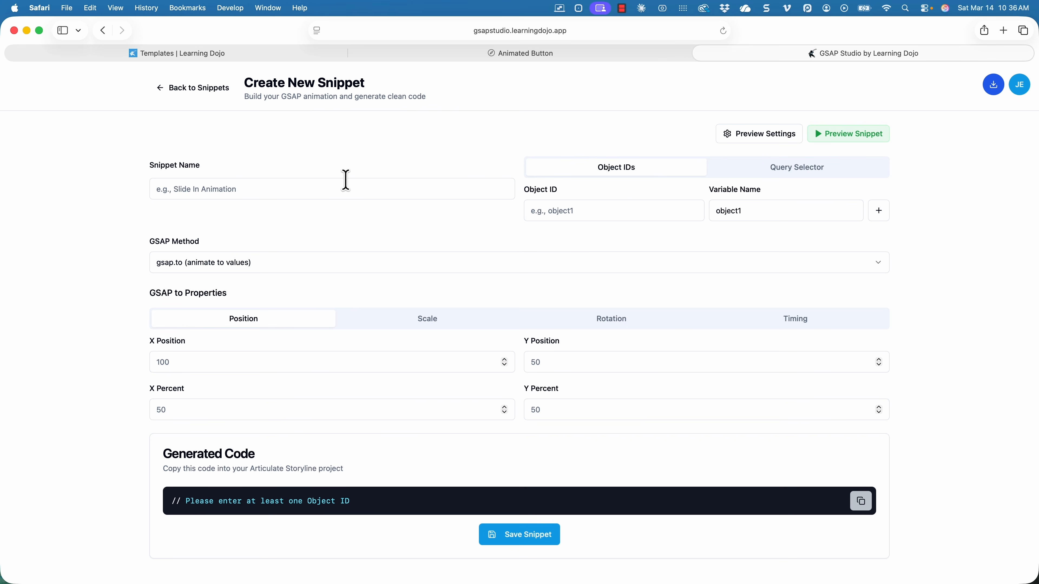
{"action": "left_click", "coordinate": [656, 212]}
{"action": "type", "text": "6AbLhXdoUBU"}
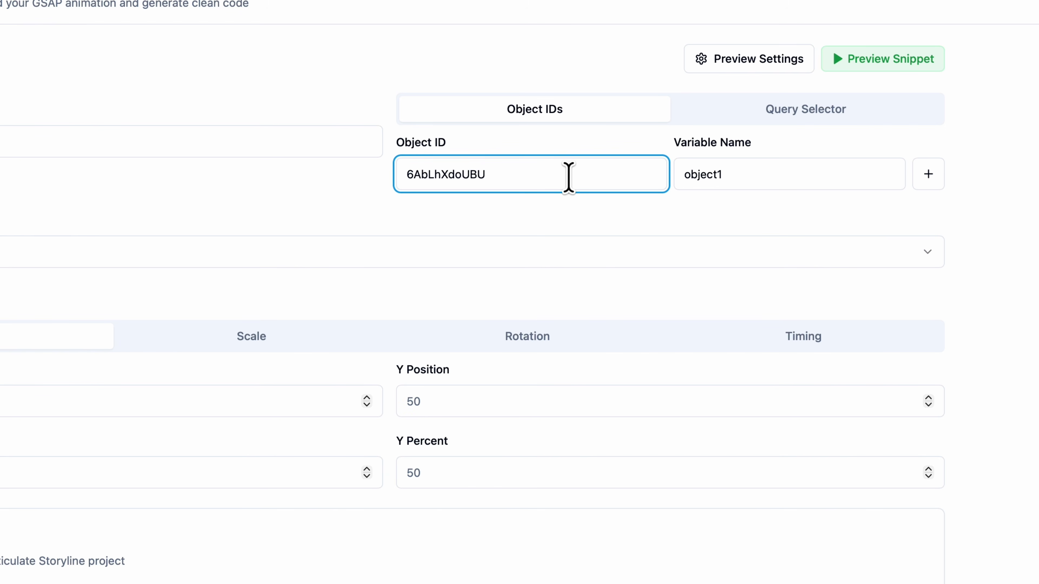
{"action": "key", "text": "Tab"}
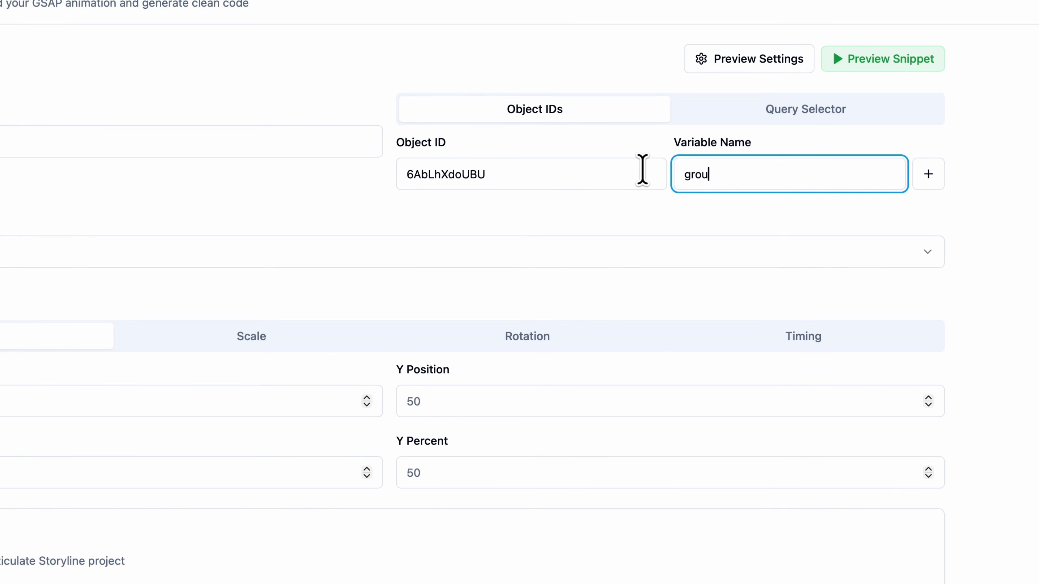
{"action": "type", "text": "arrow"}
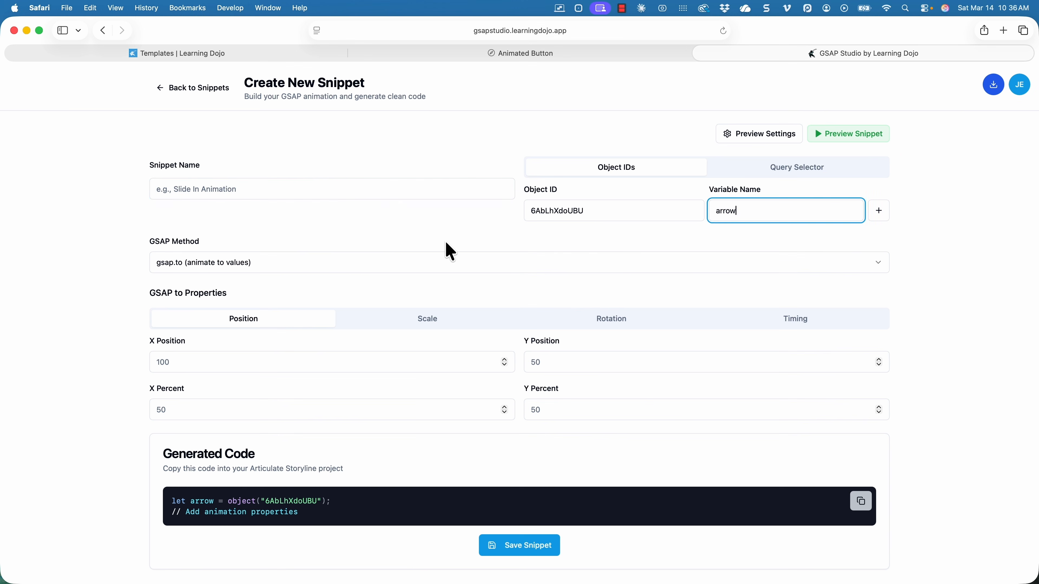
{"action": "left_click", "coordinate": [348, 193]}
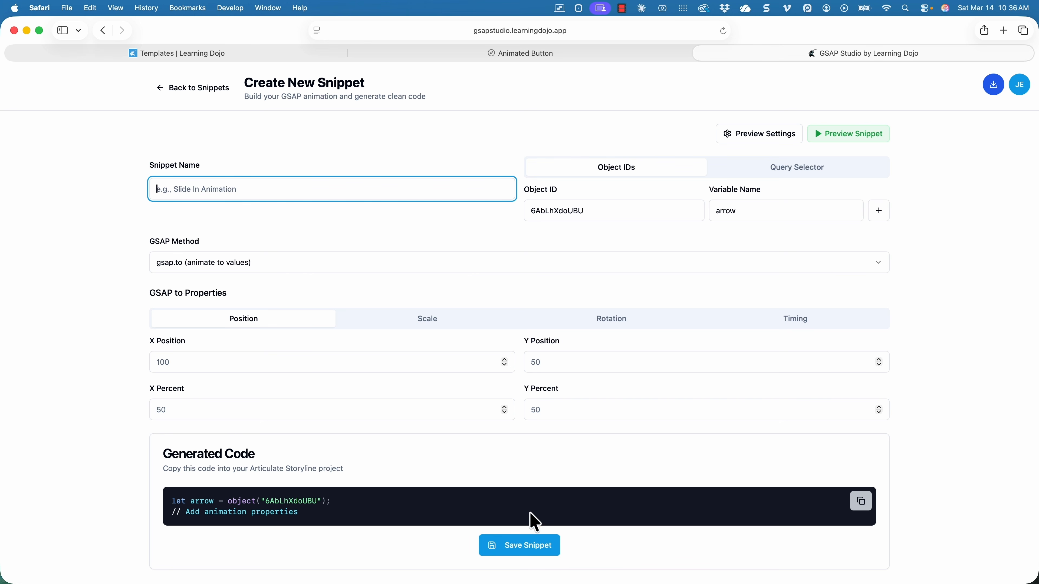
Set the snippet's X position to 200 and its GSAP method to gsap.from
{"action": "left_click", "coordinate": [213, 361]}
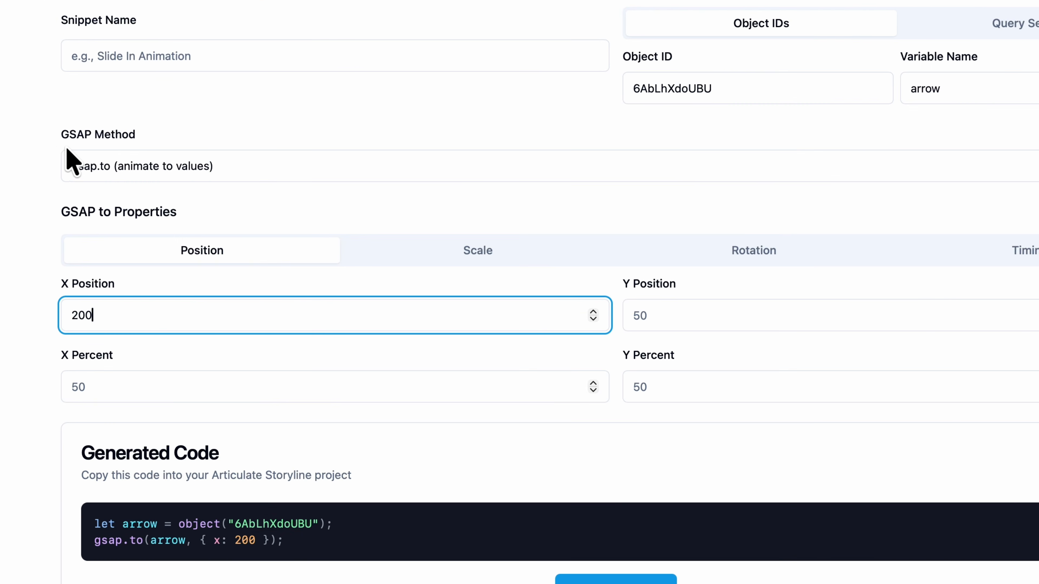
{"action": "left_click", "coordinate": [98, 170]}
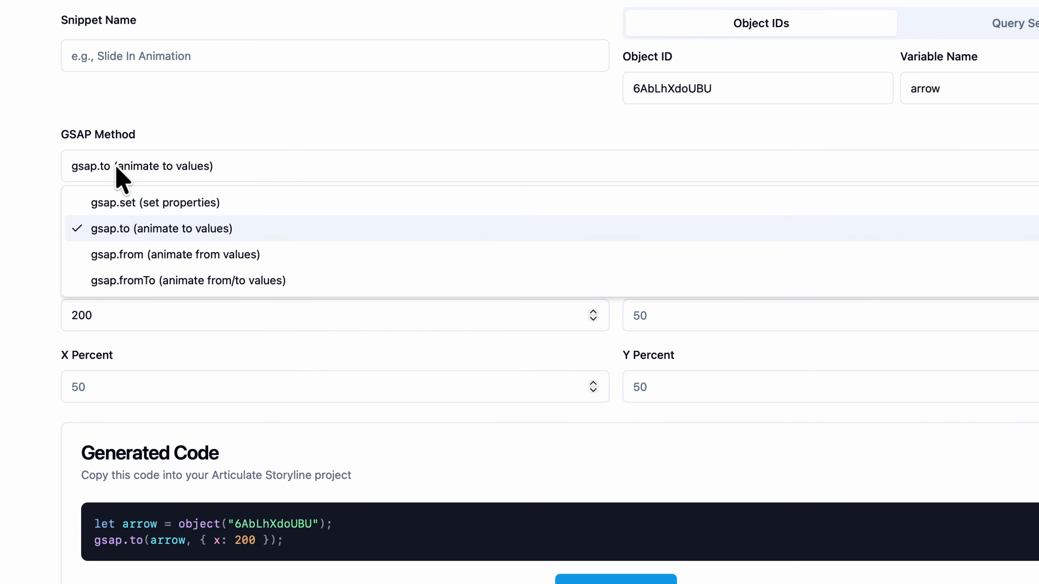
{"action": "left_click", "coordinate": [206, 258]}
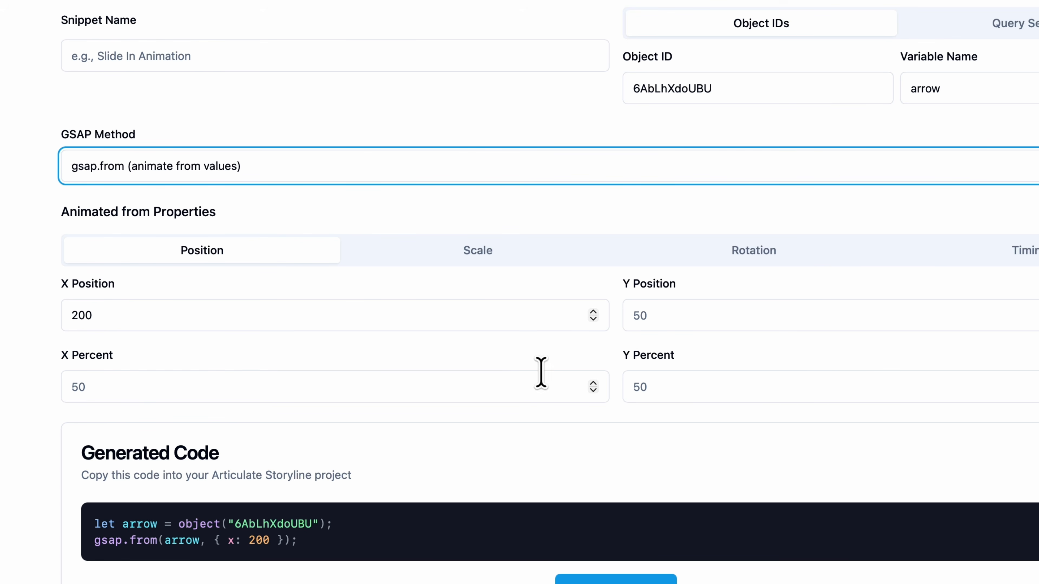
Set the animation's starting opacity to 0 and rotation to -180
{"action": "left_click", "coordinate": [531, 252]}
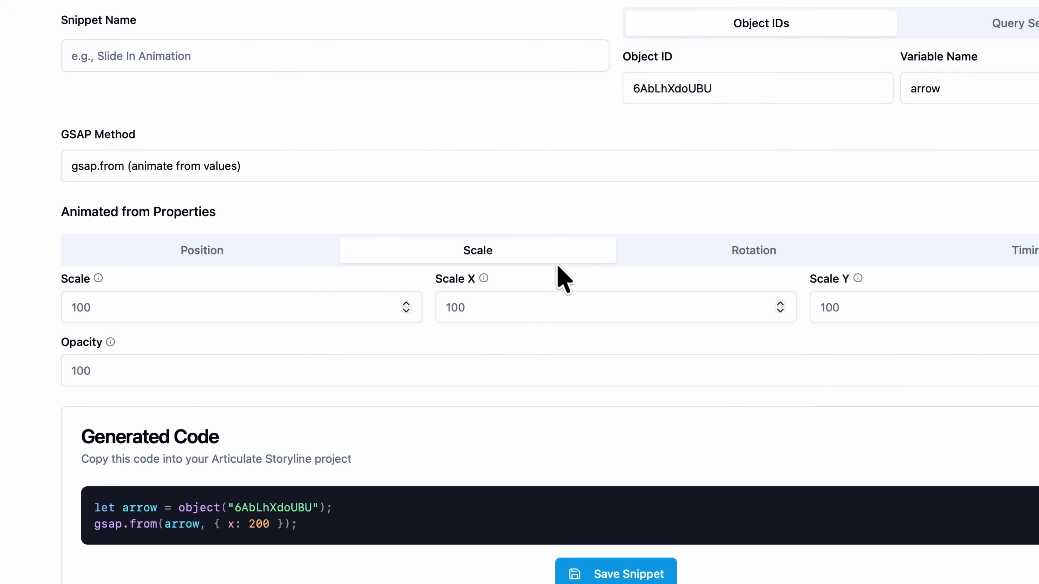
{"action": "left_click", "coordinate": [179, 377]}
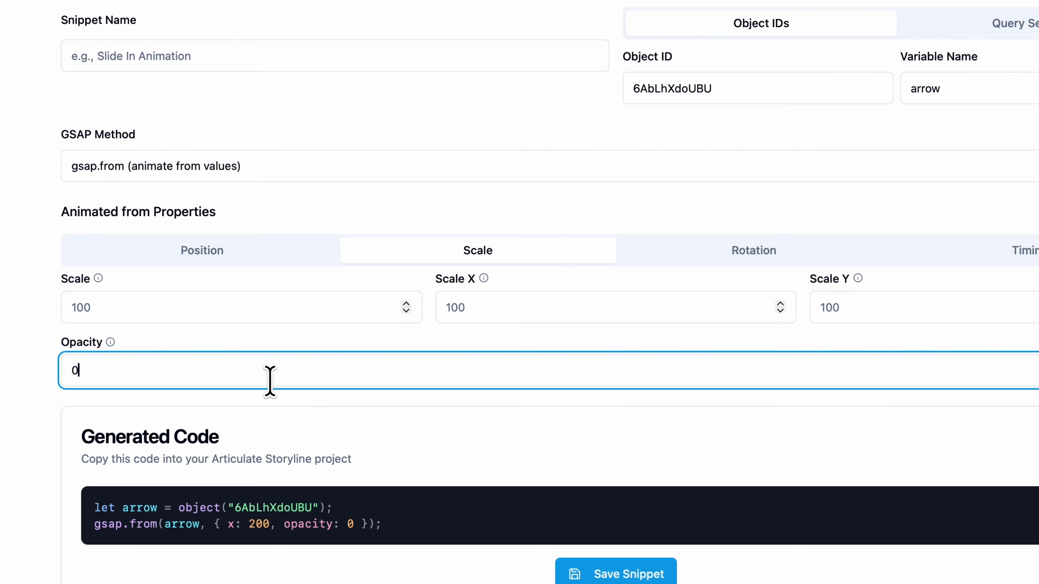
{"action": "left_click", "coordinate": [739, 262]}
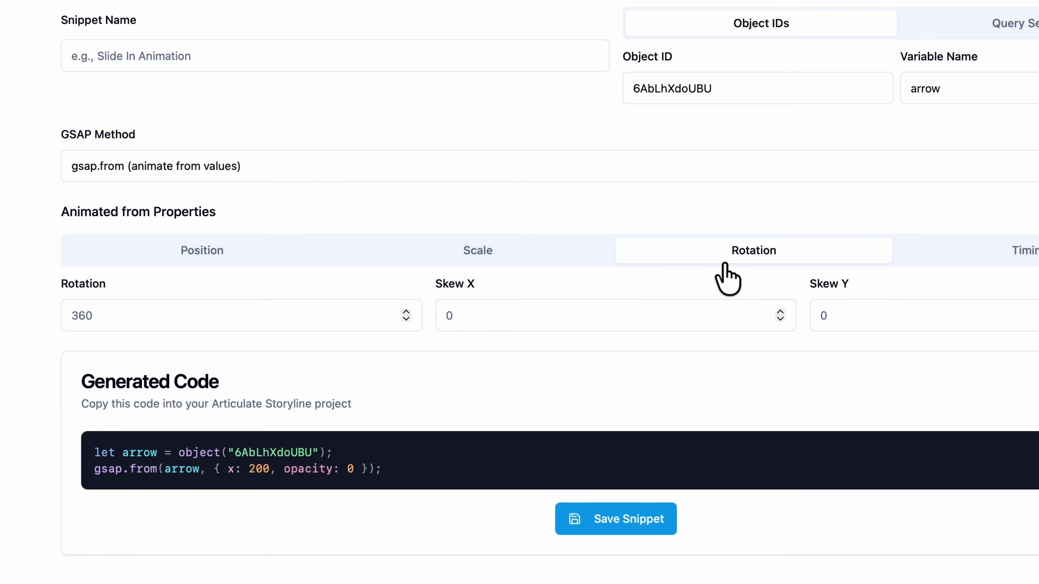
{"action": "left_click", "coordinate": [239, 315]}
{"action": "type", "text": "-180"}
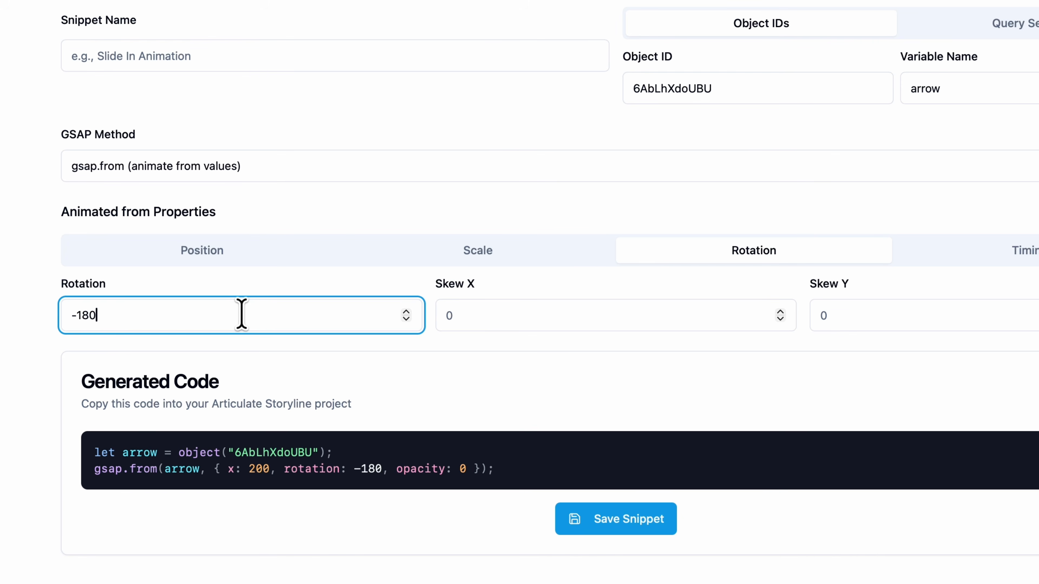
Set the animation's ease to power1.out and copy the generated code
{"action": "key", "text": "super+Tab"}
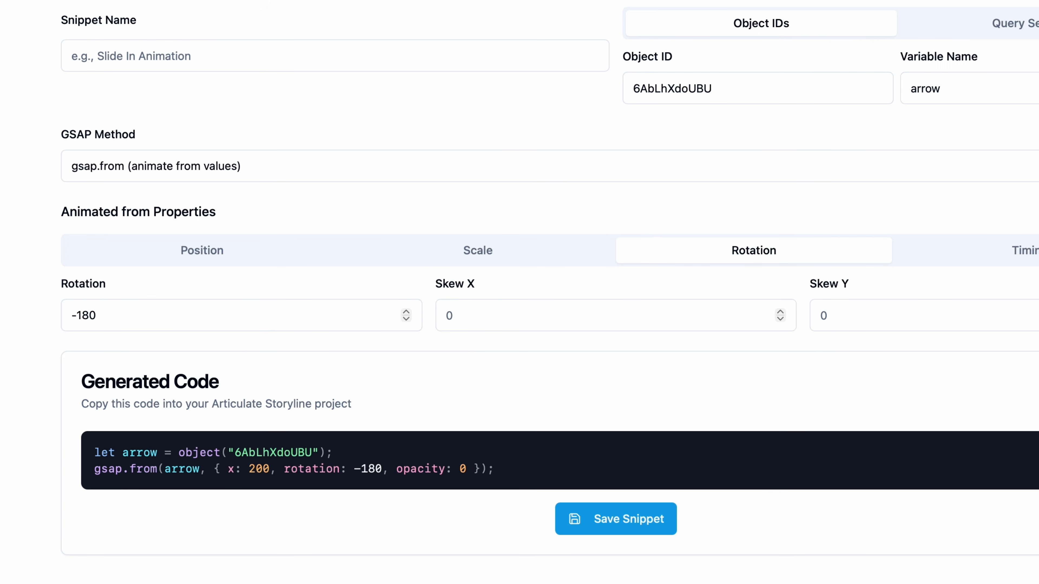
{"action": "key", "text": "super+Tab"}
{"action": "left_click", "coordinate": [1009, 253]}
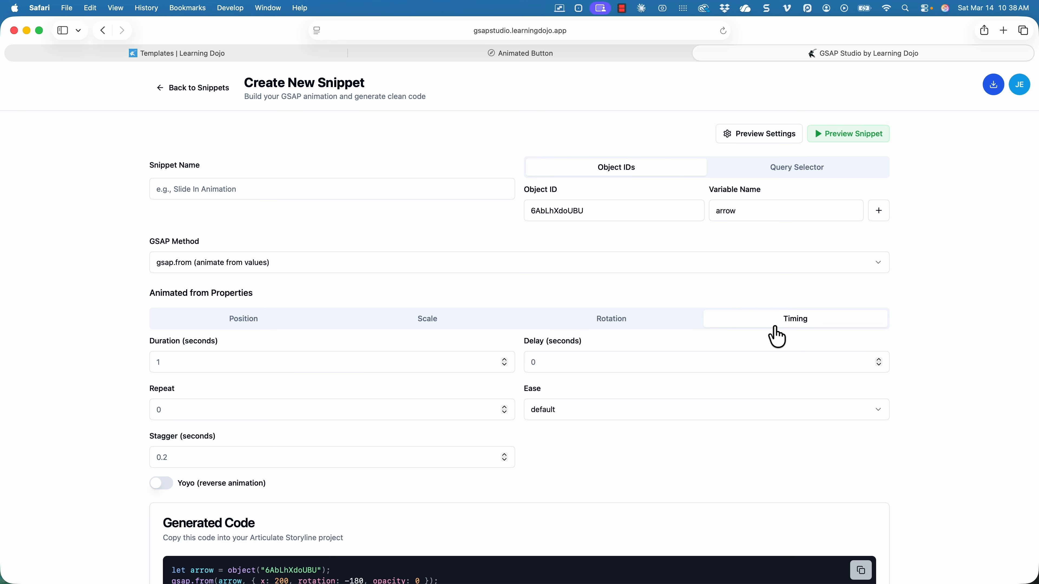
{"action": "left_click", "coordinate": [647, 415]}
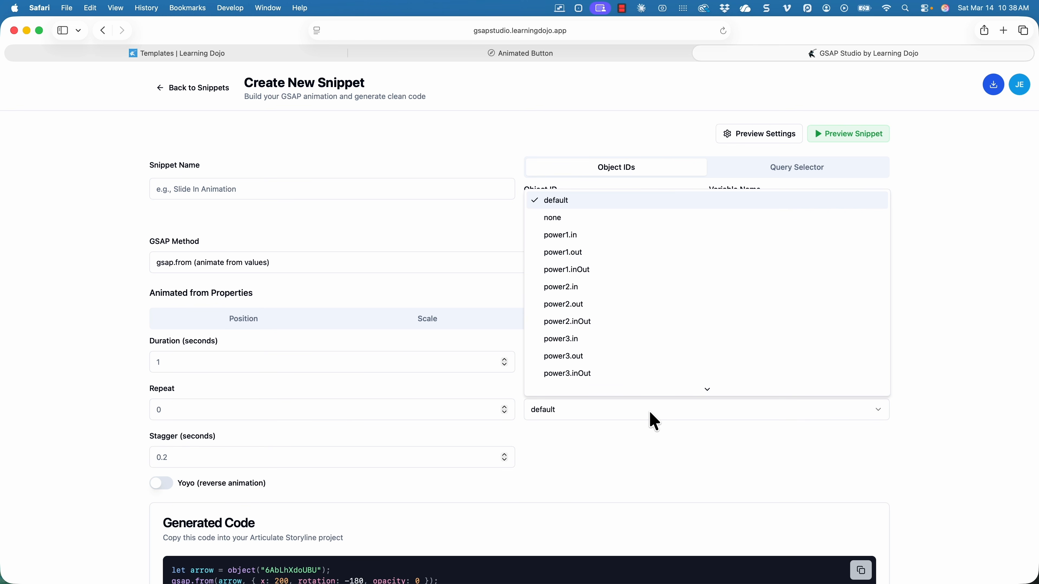
{"action": "left_click", "coordinate": [630, 259]}
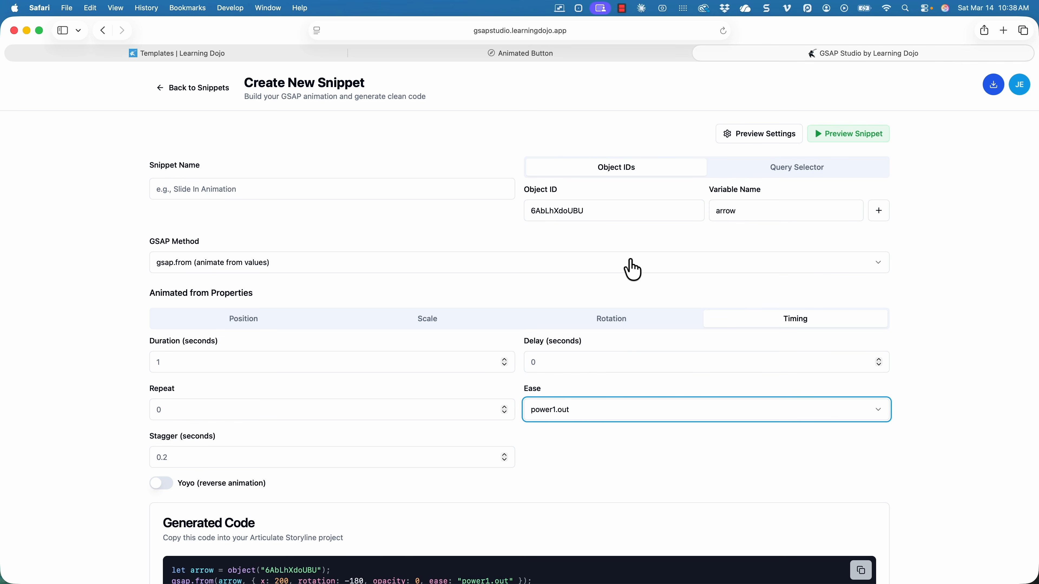
{"action": "scroll", "coordinate": [815, 500], "scroll_direction": "down", "scroll_amount": 3}
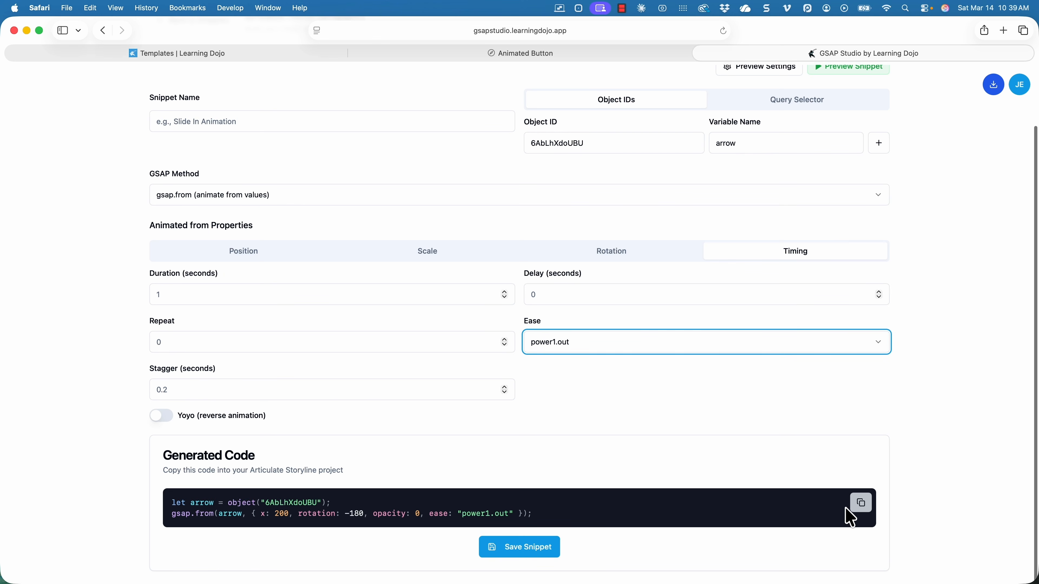
{"action": "left_click", "coordinate": [861, 503]}
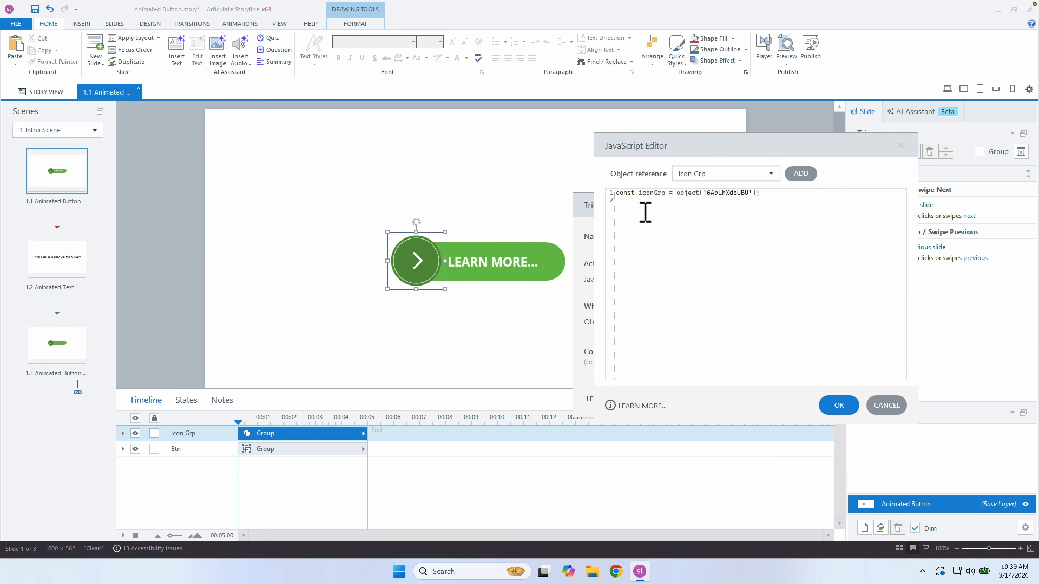
Return to Storyline, replace all code in the JavaScript editor with the copied GSAP snippet, and save the Icon Grp trigger
{"action": "key", "text": "ctrl+a"}
{"action": "key", "text": "ctrl+v"}
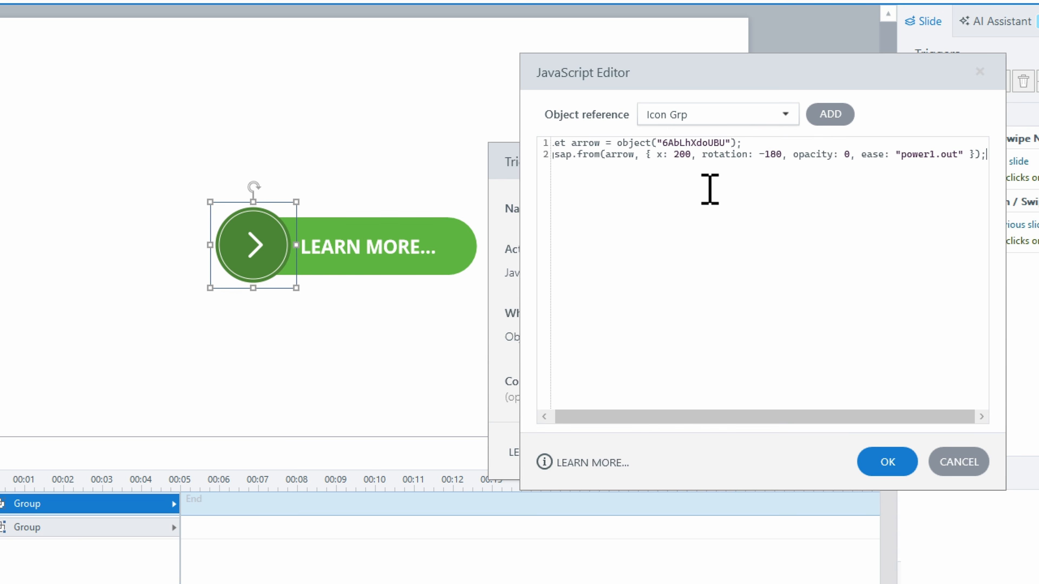
{"action": "left_click_drag", "start_coordinate": [798, 416], "coordinate": [725, 417]}
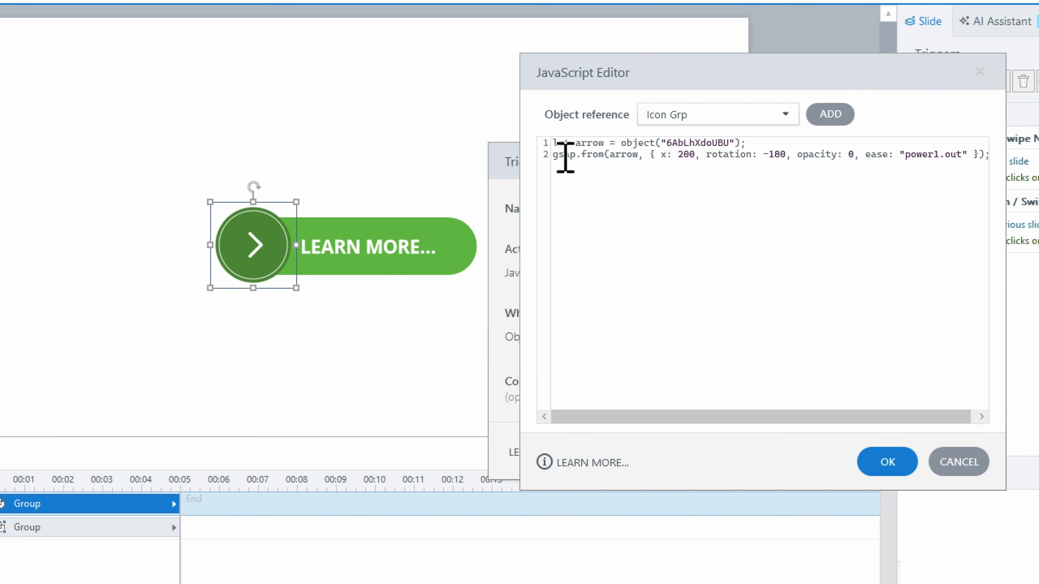
{"action": "left_click", "coordinate": [885, 465]}
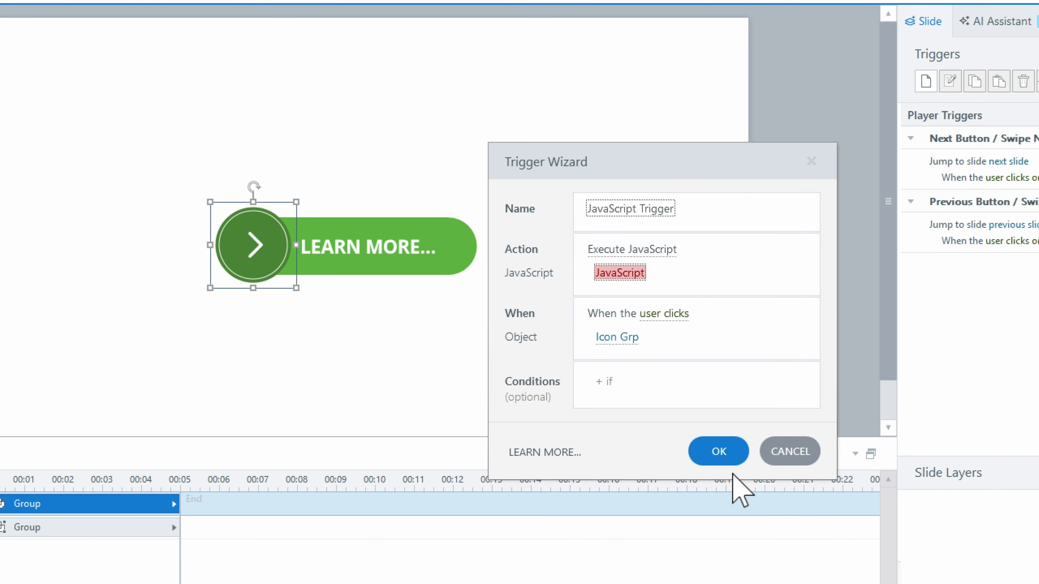
{"action": "left_click", "coordinate": [711, 453]}
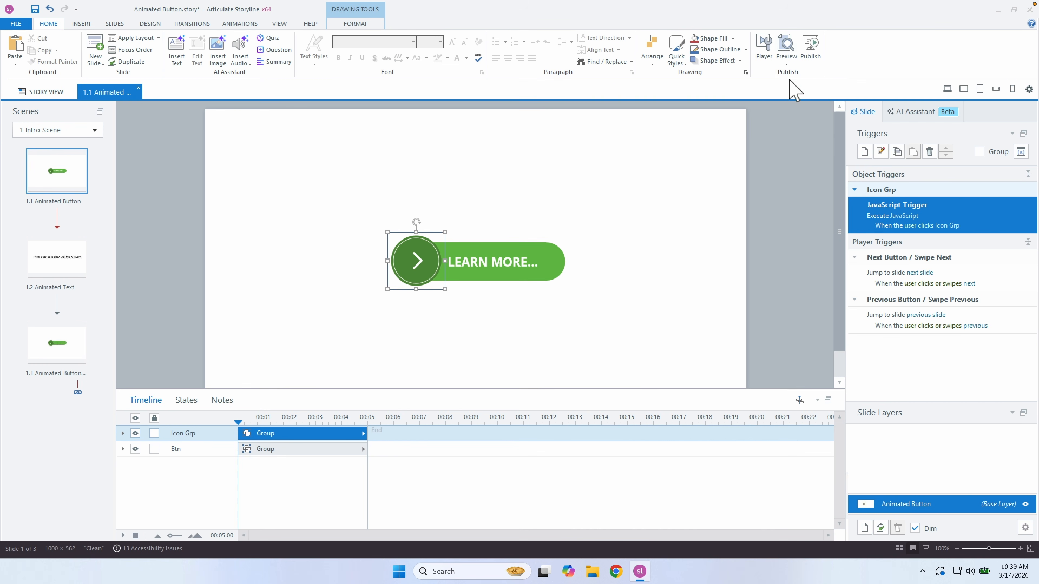
Preview the Animated Button slide
{"action": "left_click", "coordinate": [788, 61]}
{"action": "left_click", "coordinate": [789, 77]}
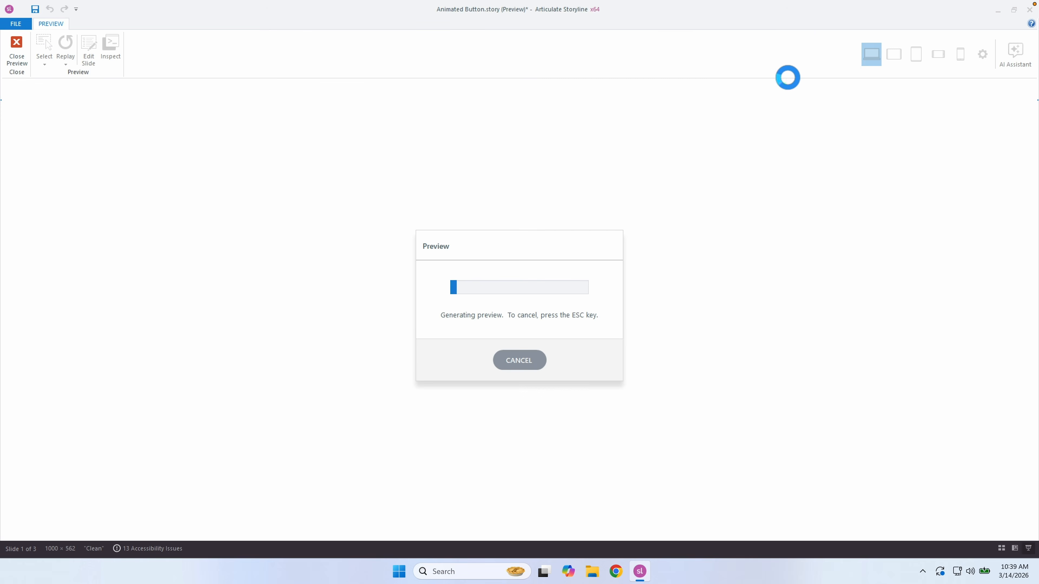